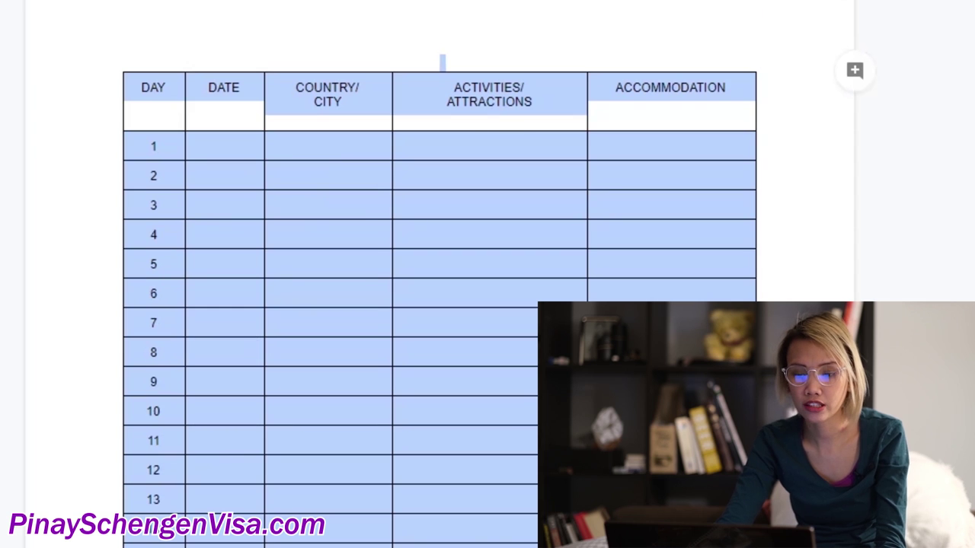
- Review the itinerary table's column headers Day, Date, Country/City, Activities/Attractions and Accommodation, and the first numbered days
{"action": "left_click", "coordinate": [539, 13]}
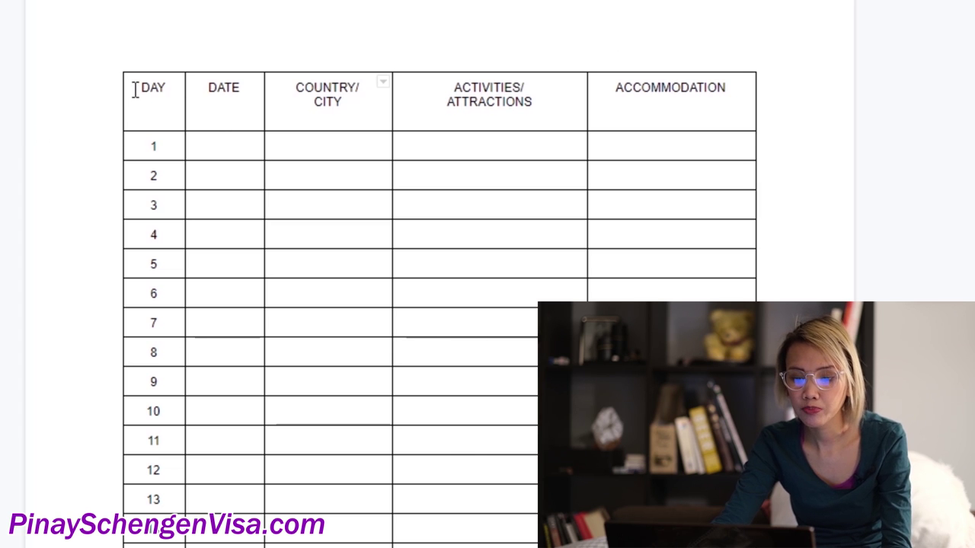
{"action": "left_click_drag", "start_coordinate": [135, 89], "coordinate": [156, 121]}
{"action": "left_click_drag", "start_coordinate": [243, 92], "coordinate": [193, 84]}
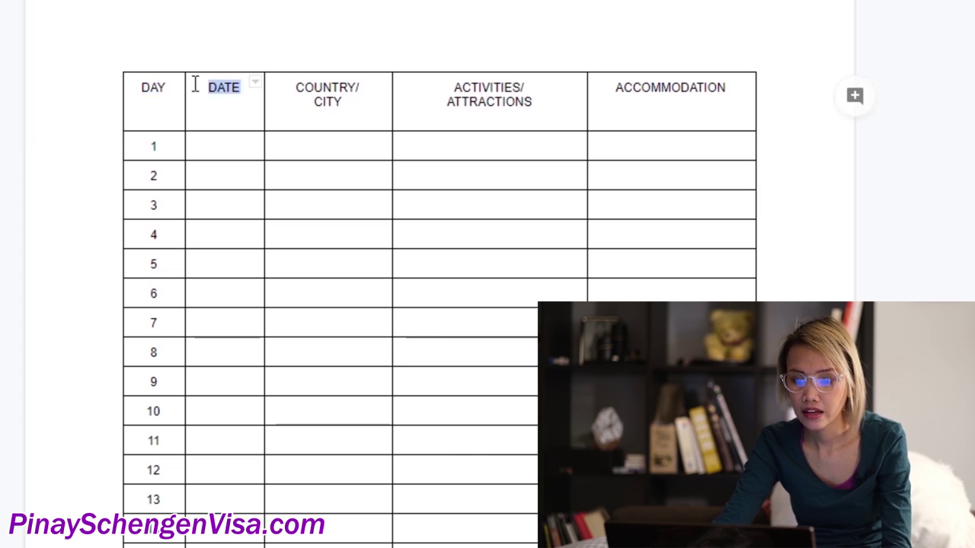
{"action": "left_click_drag", "start_coordinate": [346, 105], "coordinate": [289, 84]}
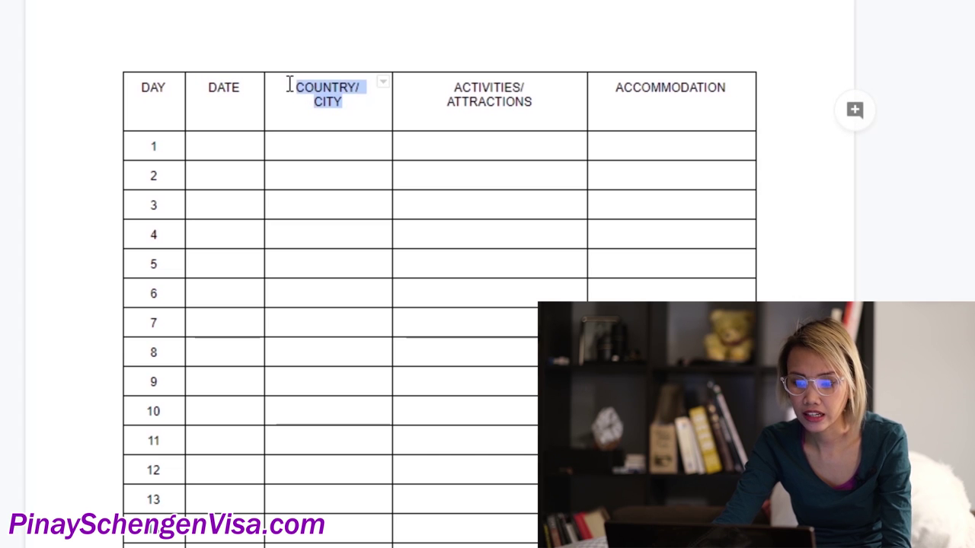
{"action": "left_click_drag", "start_coordinate": [557, 107], "coordinate": [418, 89]}
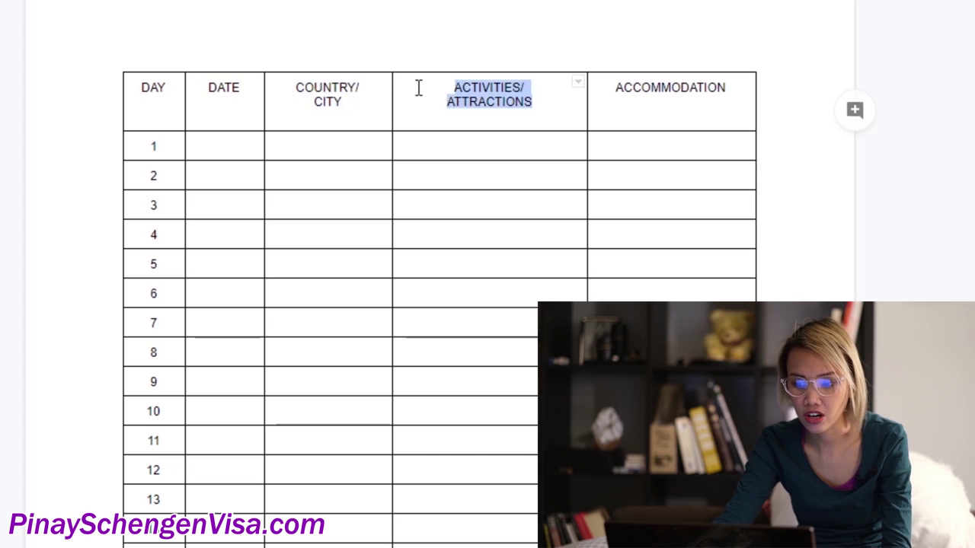
{"action": "double_click", "coordinate": [679, 89]}
{"action": "left_click", "coordinate": [682, 111]}
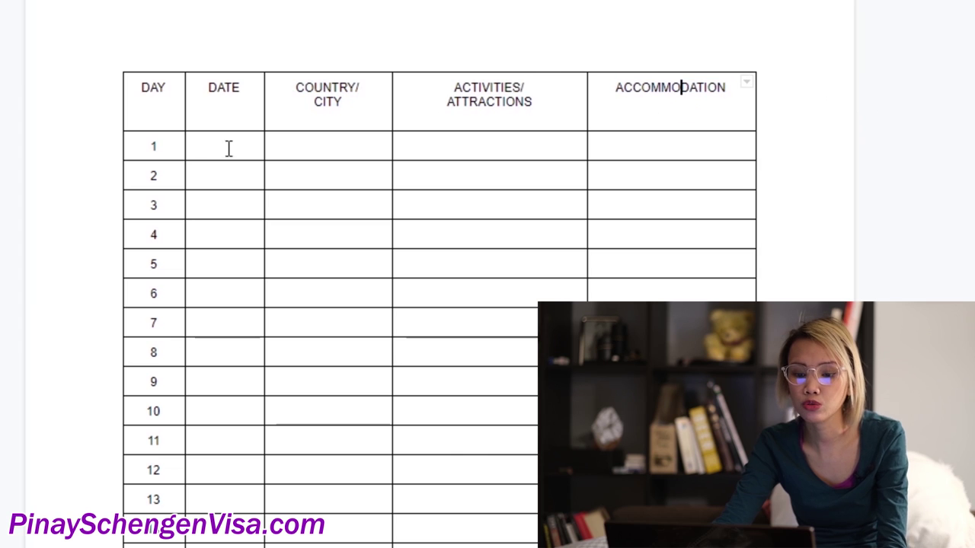
{"action": "left_click_drag", "start_coordinate": [144, 87], "coordinate": [152, 264]}
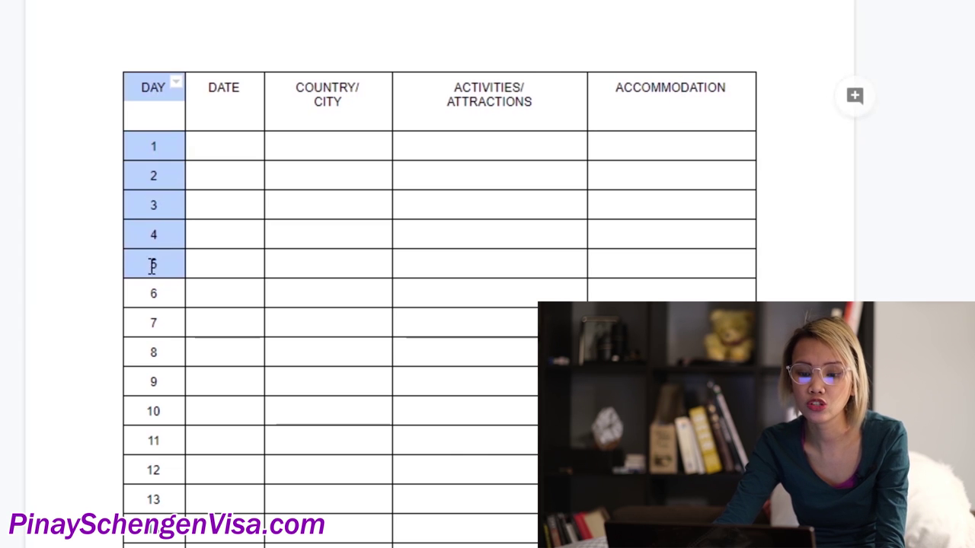
{"action": "left_click", "coordinate": [151, 213]}
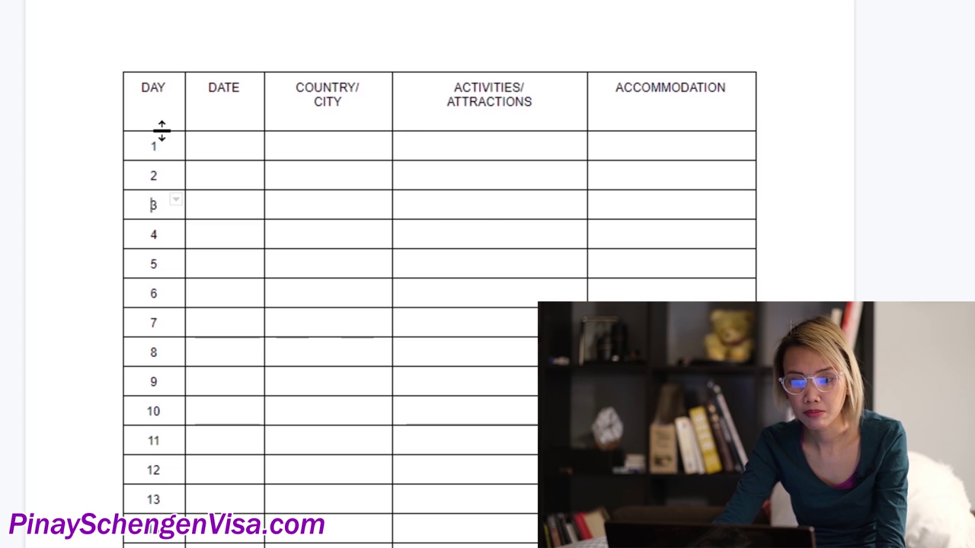
- Reduce the height of the itinerary table's header row slightly
{"action": "left_click_drag", "start_coordinate": [162, 131], "coordinate": [160, 120]}
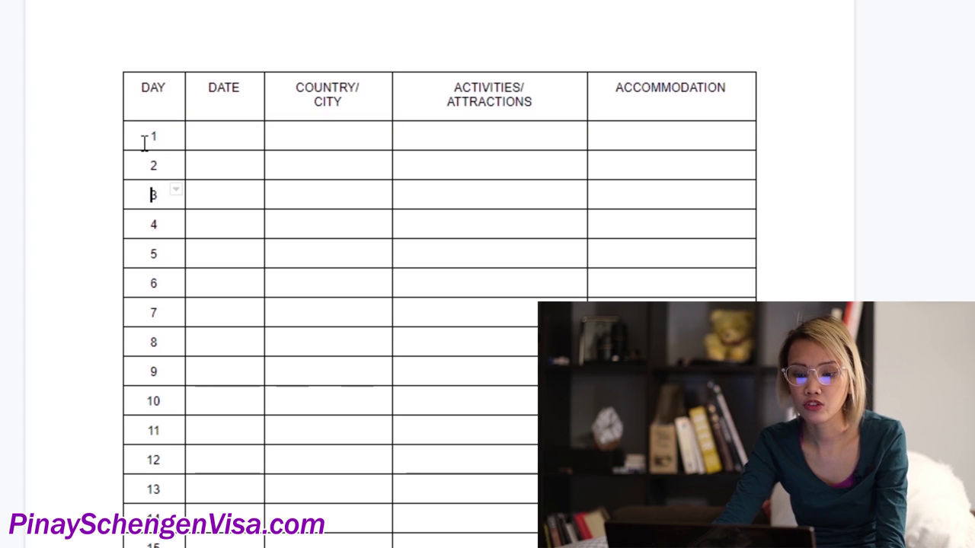
{"action": "scroll", "coordinate": [145, 143], "scroll_direction": "down", "scroll_amount": 3}
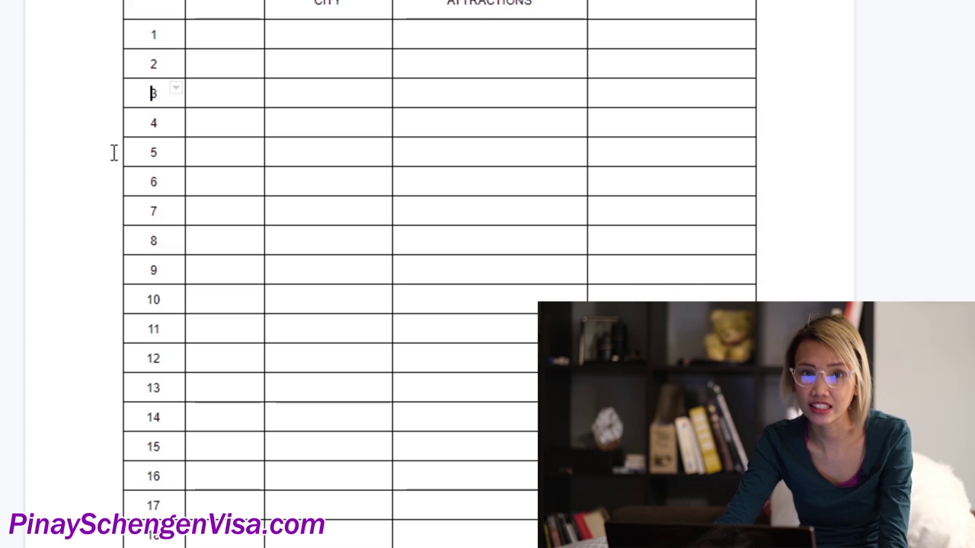
{"action": "scroll", "coordinate": [113, 140], "scroll_direction": "up", "scroll_amount": 3}
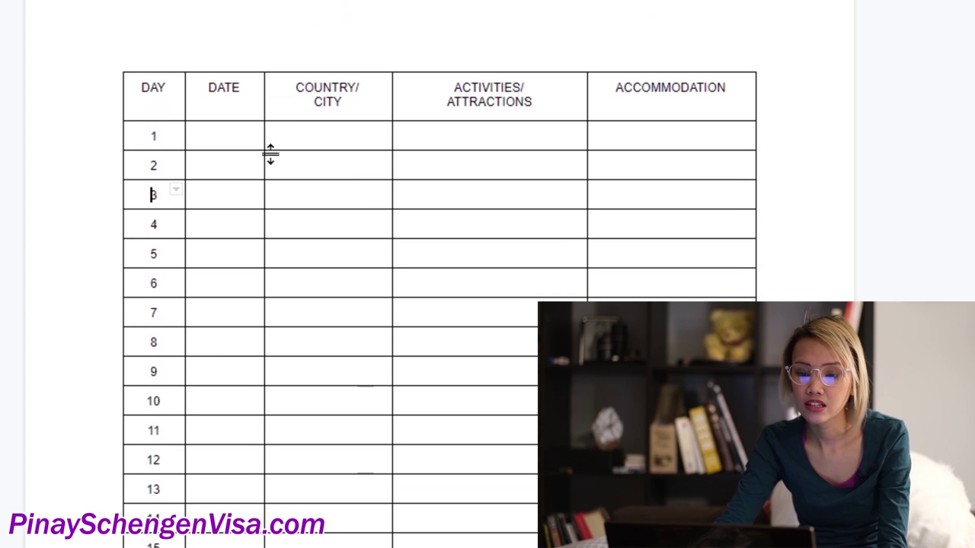
{"action": "double_click", "coordinate": [230, 87]}
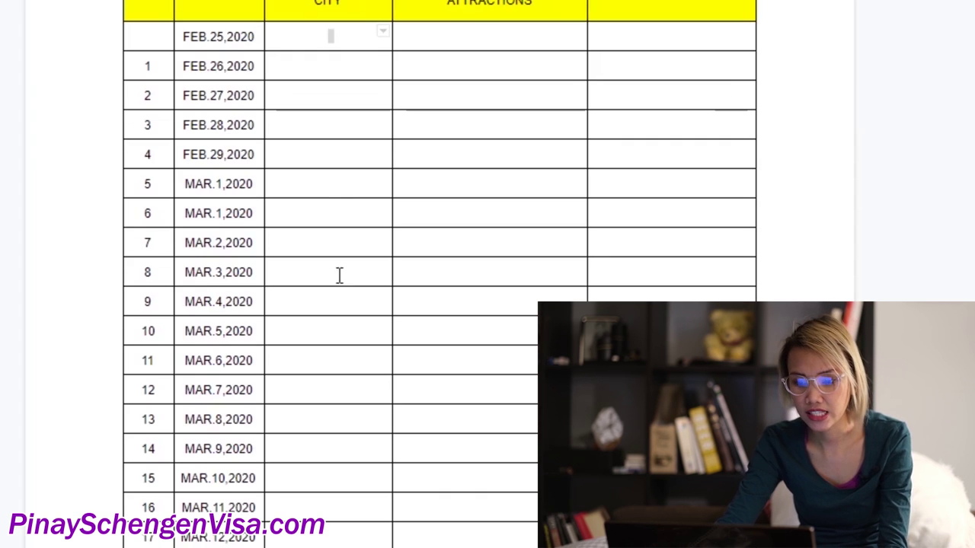
- Examine the numbered days and their dates down the whole itinerary table, then the Country/City column header
{"action": "scroll", "coordinate": [341, 176], "scroll_direction": "up", "scroll_amount": 3}
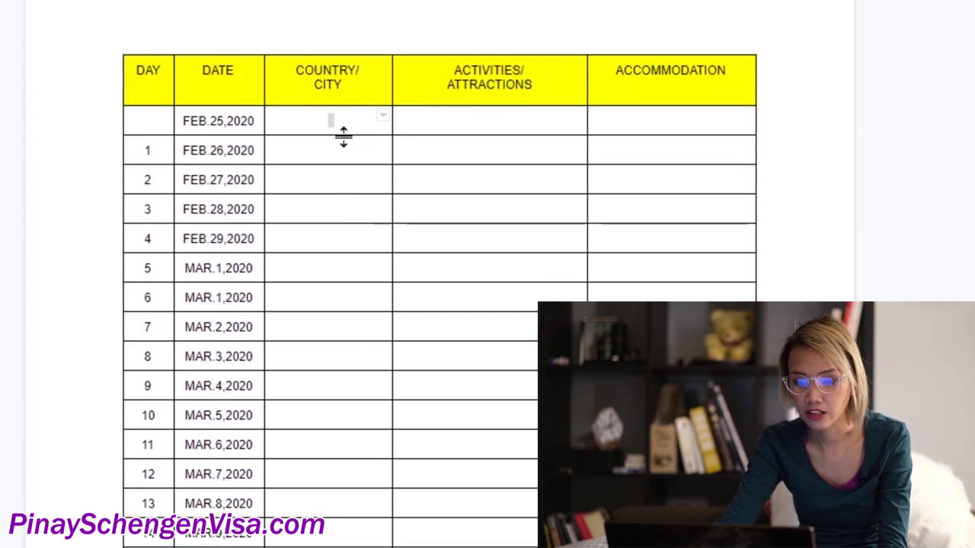
{"action": "left_click", "coordinate": [147, 167]}
{"action": "left_click_drag", "start_coordinate": [147, 200], "coordinate": [139, 236]}
{"action": "scroll", "coordinate": [140, 330], "scroll_direction": "down", "scroll_amount": 3}
{"action": "scroll", "coordinate": [139, 543], "scroll_direction": "down", "scroll_amount": 3}
{"action": "scroll", "coordinate": [139, 457], "scroll_direction": "down", "scroll_amount": 10}
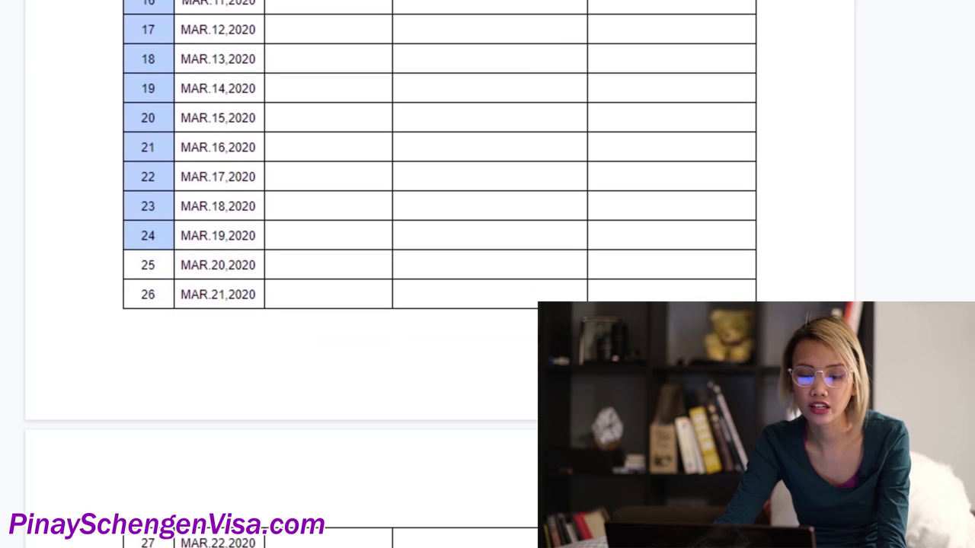
{"action": "left_click", "coordinate": [147, 542]}
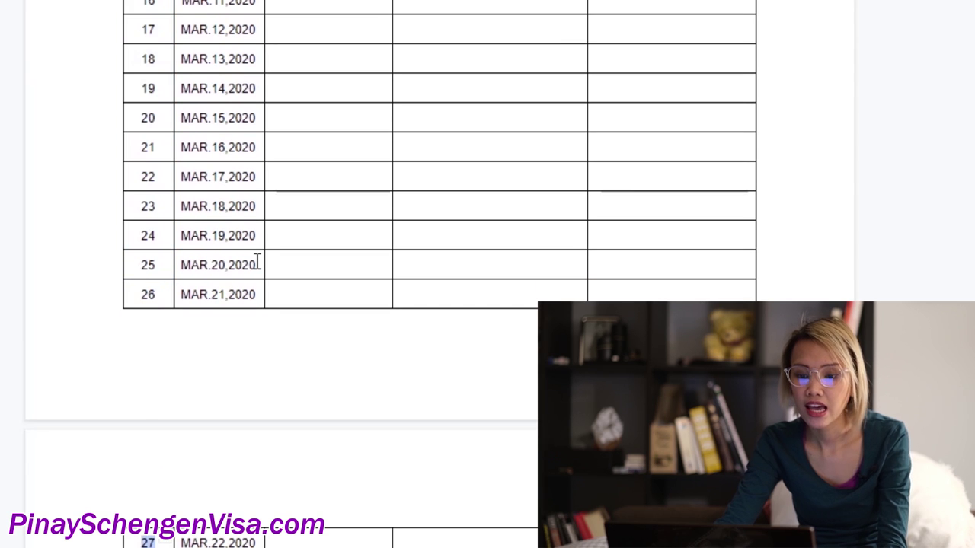
{"action": "scroll", "coordinate": [257, 259], "scroll_direction": "up", "scroll_amount": 15}
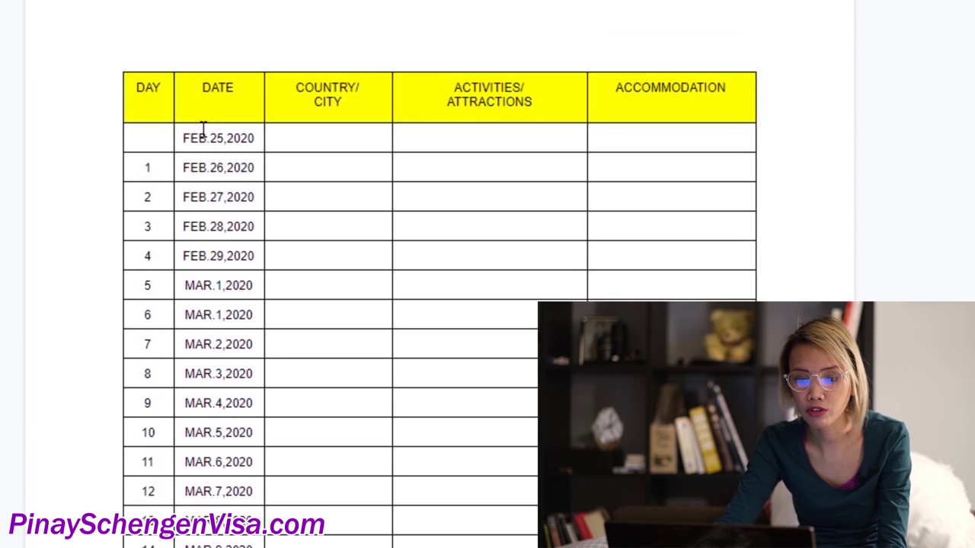
{"action": "left_click_drag", "start_coordinate": [189, 134], "coordinate": [261, 145]}
{"action": "scroll", "coordinate": [261, 163], "scroll_direction": "down", "scroll_amount": 13}
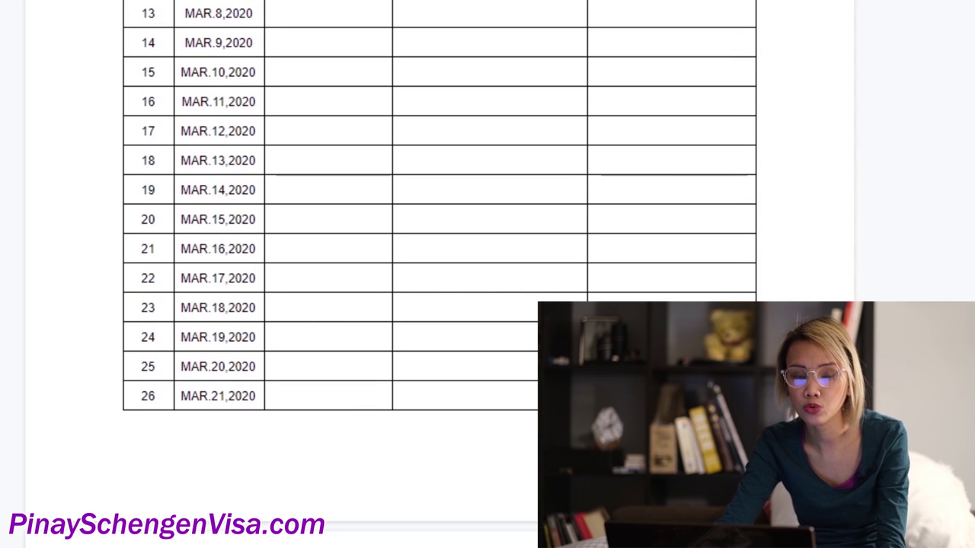
{"action": "scroll", "coordinate": [244, 386], "scroll_direction": "up", "scroll_amount": 13}
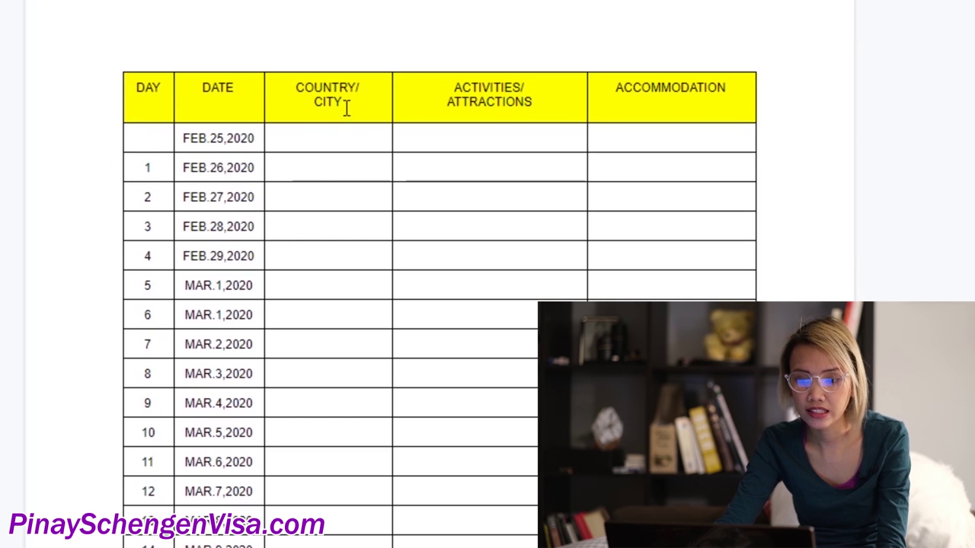
{"action": "left_click_drag", "start_coordinate": [348, 102], "coordinate": [277, 80]}
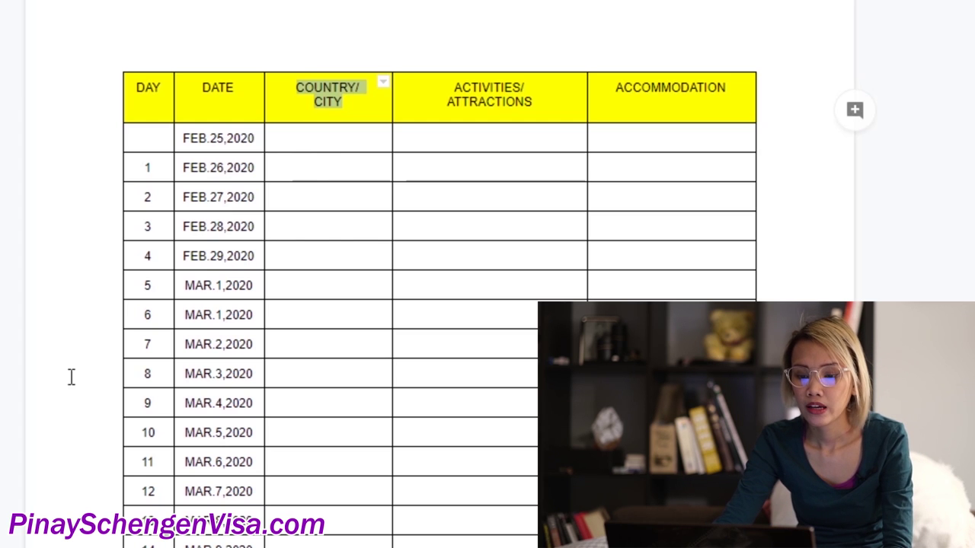
{"action": "left_click", "coordinate": [294, 166]}
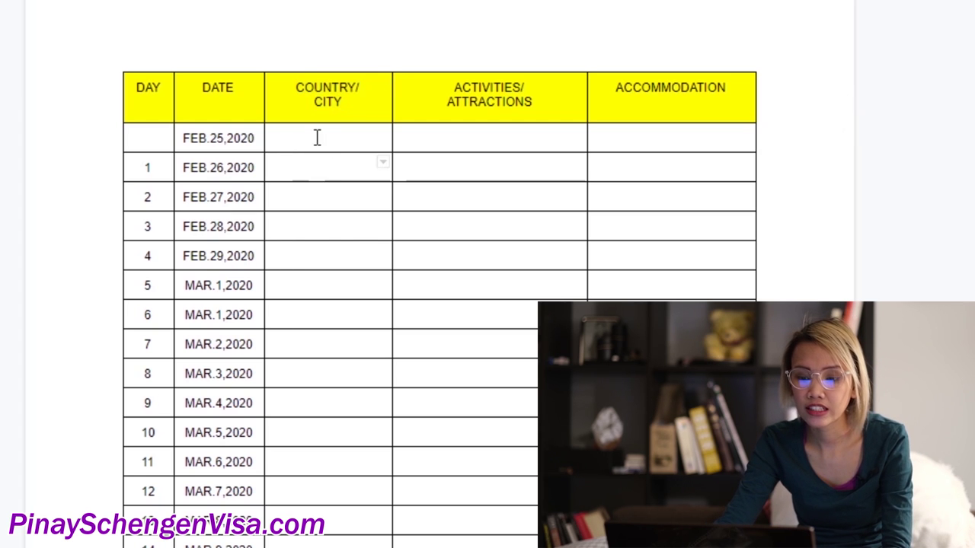
- Merge the Country/City, Activities/Attractions and Accommodation cells in the FEB.25,2020 row into one cell
{"action": "left_click_drag", "start_coordinate": [330, 135], "coordinate": [652, 136]}
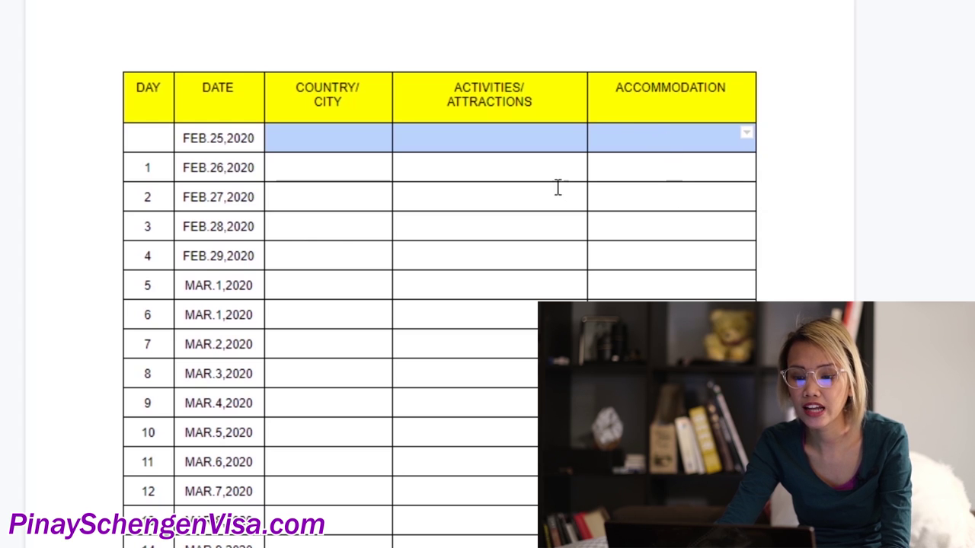
{"action": "left_click", "coordinate": [355, 165]}
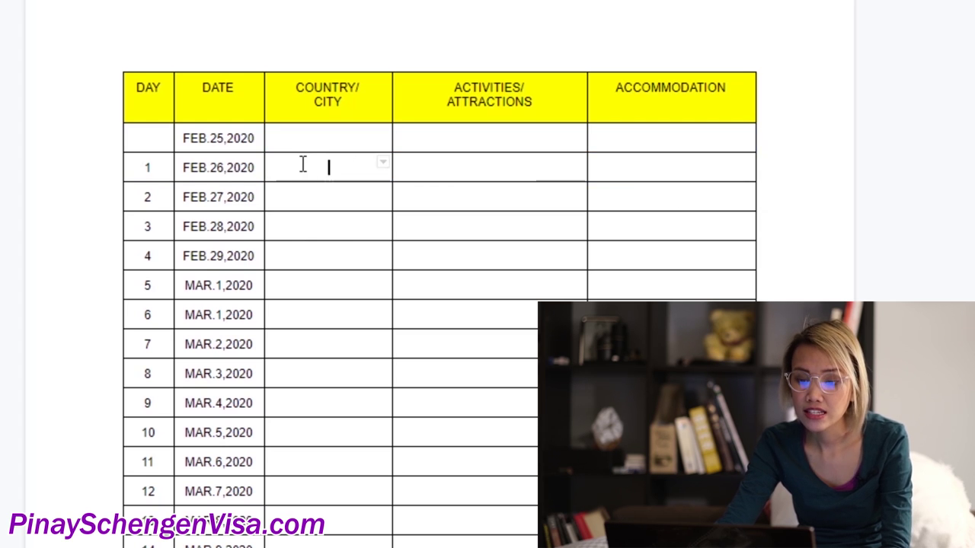
{"action": "left_click_drag", "start_coordinate": [303, 162], "coordinate": [640, 169]}
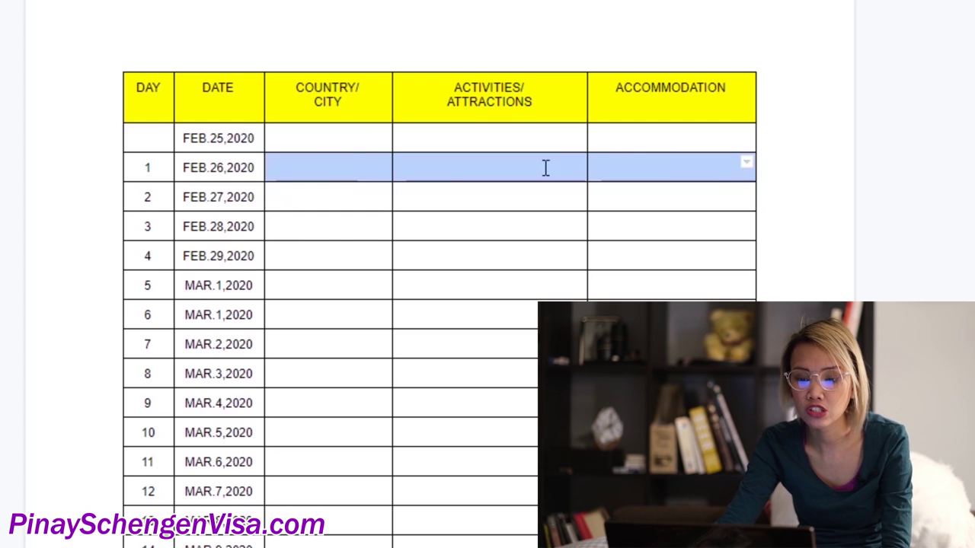
{"action": "left_click", "coordinate": [333, 163]}
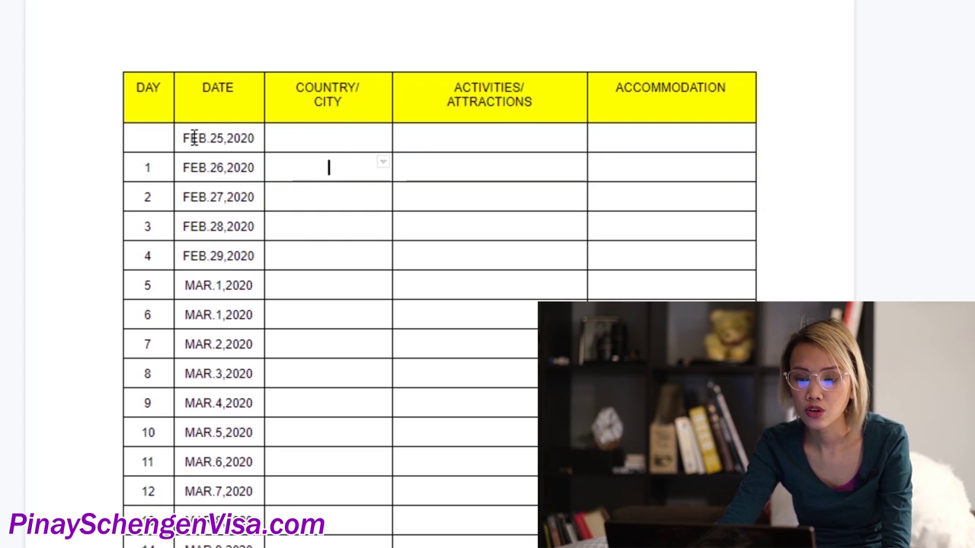
{"action": "left_click_drag", "start_coordinate": [196, 138], "coordinate": [603, 142]}
{"action": "right_click", "coordinate": [603, 142]}
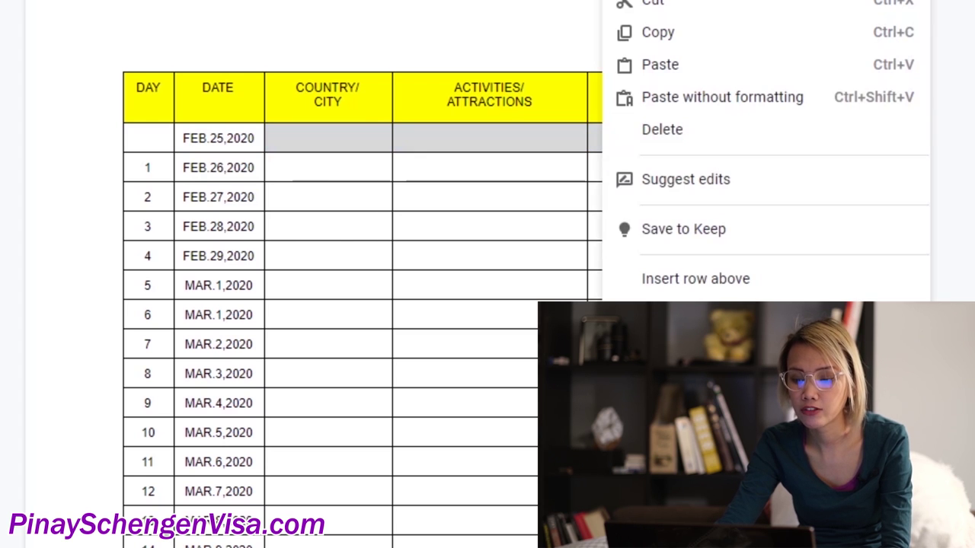
{"action": "left_click", "coordinate": [686, 457]}
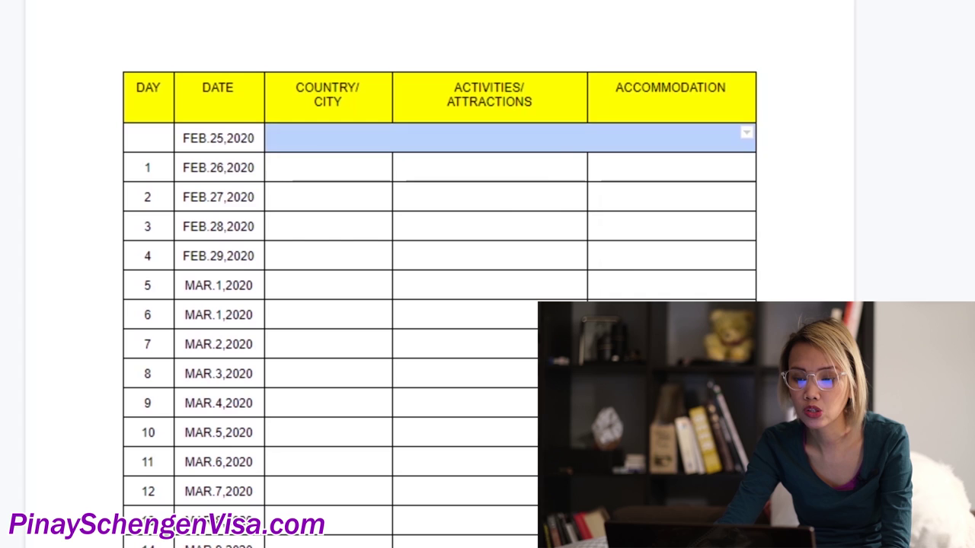
- Enter "Flight from Manila to Brussels Belguim" in the merged cell of the FEB.25,2020 row
{"action": "left_click", "coordinate": [563, 139]}
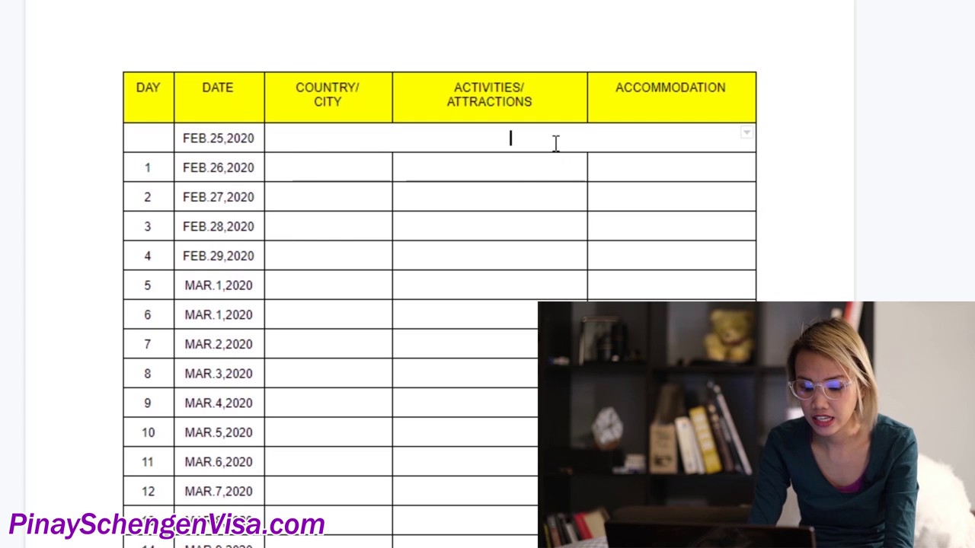
{"action": "left_click_drag", "start_coordinate": [555, 144], "coordinate": [544, 147]}
{"action": "type", "text": "Flig"}
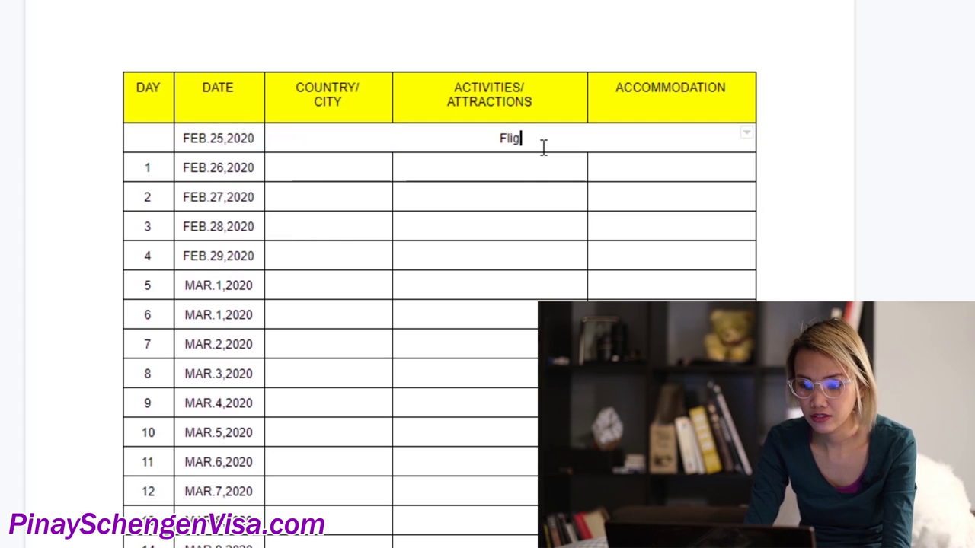
{"action": "type", "text": "ht from Manila to"}
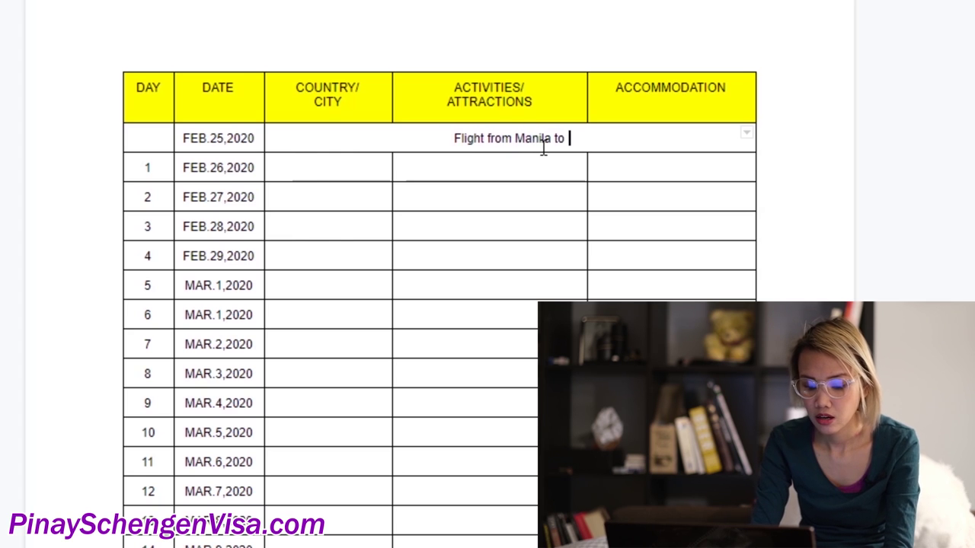
{"action": "type", "text": " Bru"}
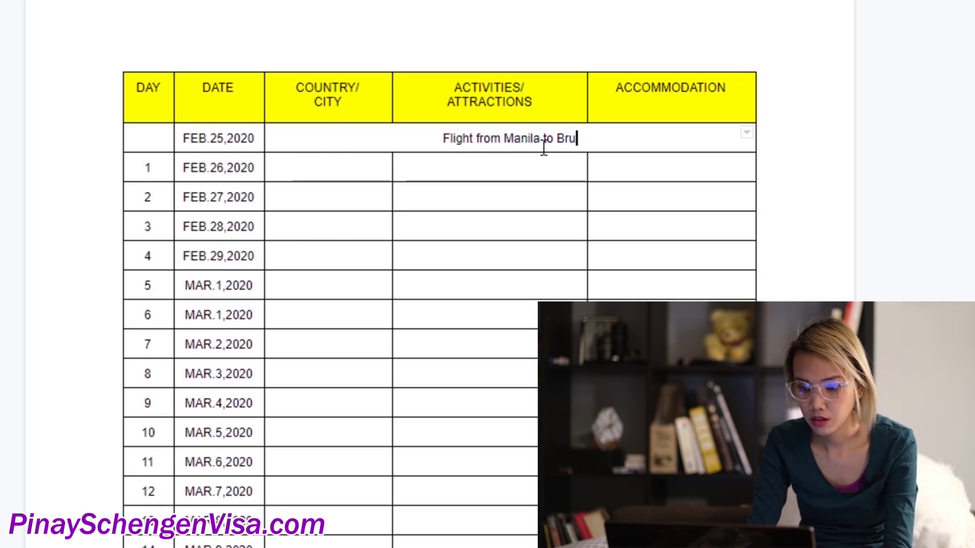
{"action": "type", "text": "ssels "}
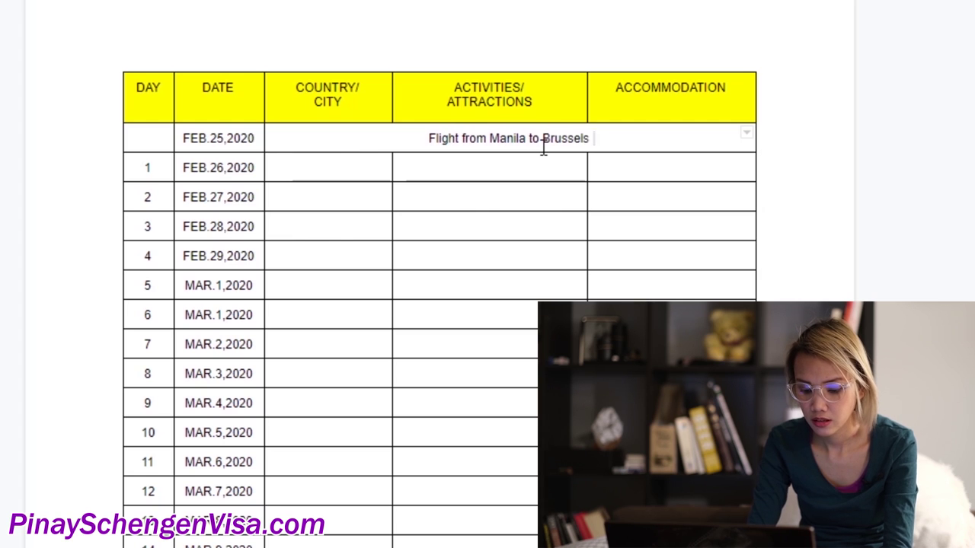
{"action": "type", "text": "Belguim"}
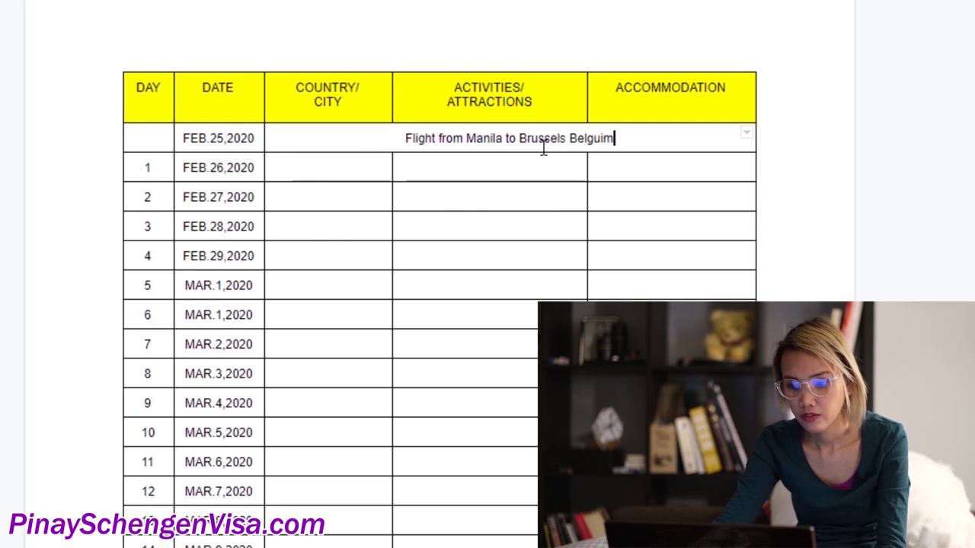
{"action": "left_click", "coordinate": [472, 173]}
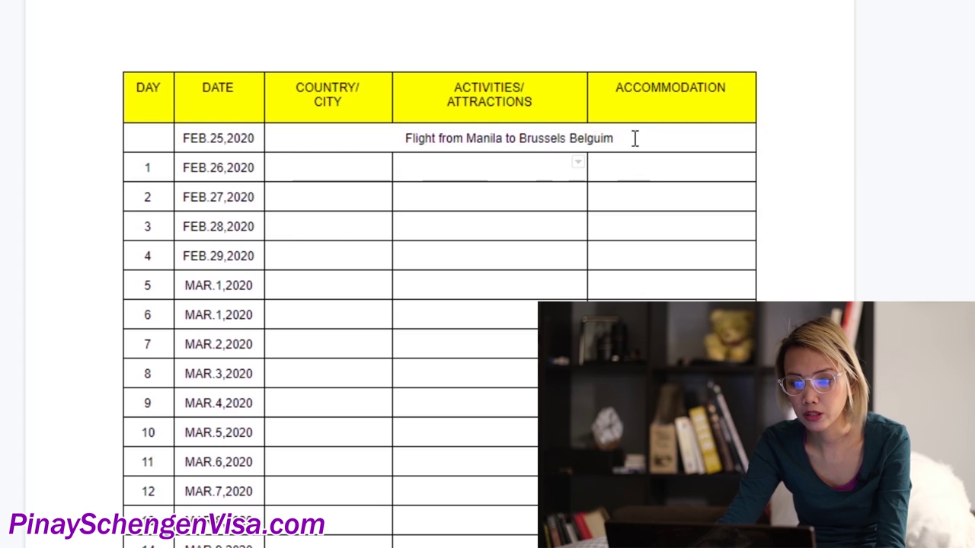
- Correct the spelling of the country name in the FEB.25,2020 flight entry to "Belgium"
{"action": "left_click_drag", "start_coordinate": [633, 138], "coordinate": [509, 138]}
{"action": "left_click_drag", "start_coordinate": [433, 119], "coordinate": [391, 133]}
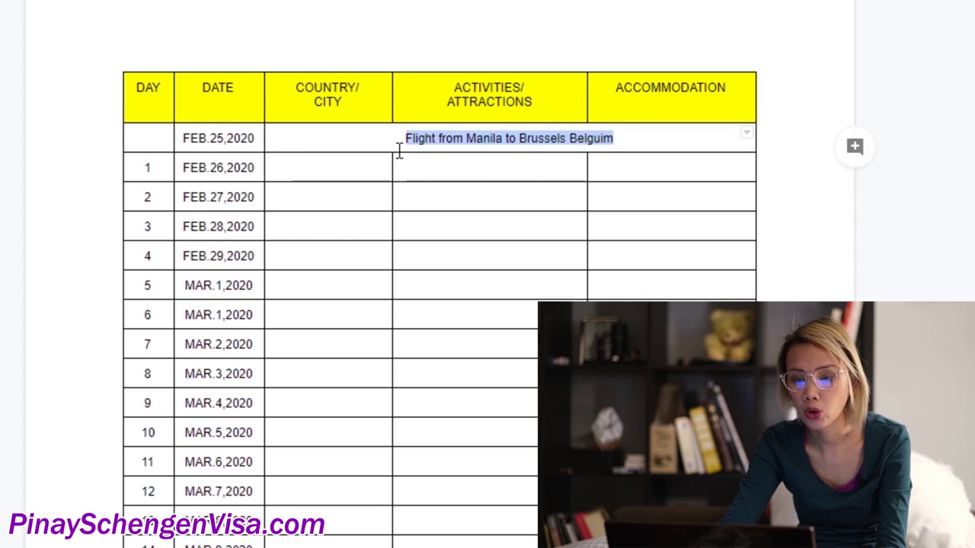
{"action": "right_click", "coordinate": [602, 141]}
{"action": "key", "text": "Escape"}
{"action": "left_click", "coordinate": [619, 170]}
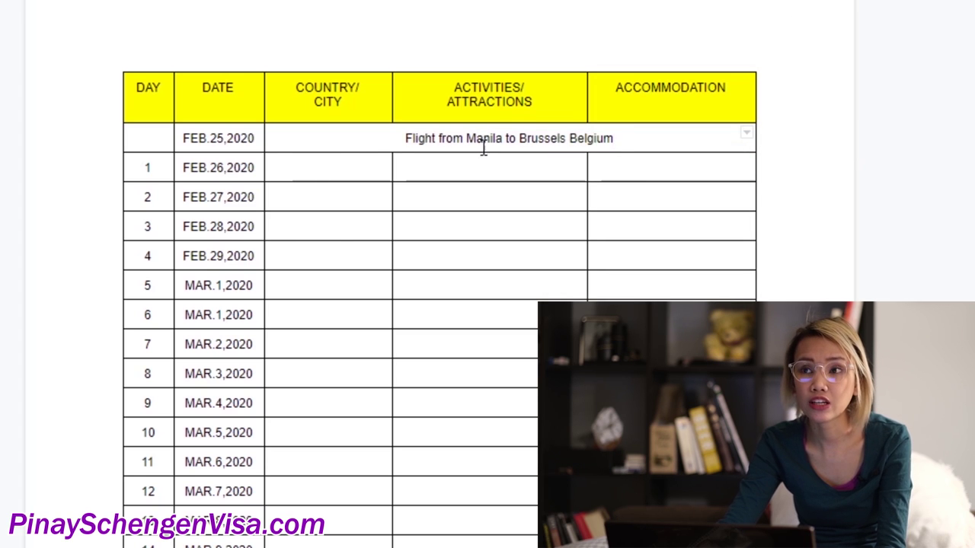
{"action": "scroll", "coordinate": [624, 137], "scroll_direction": "up", "scroll_amount": 1}
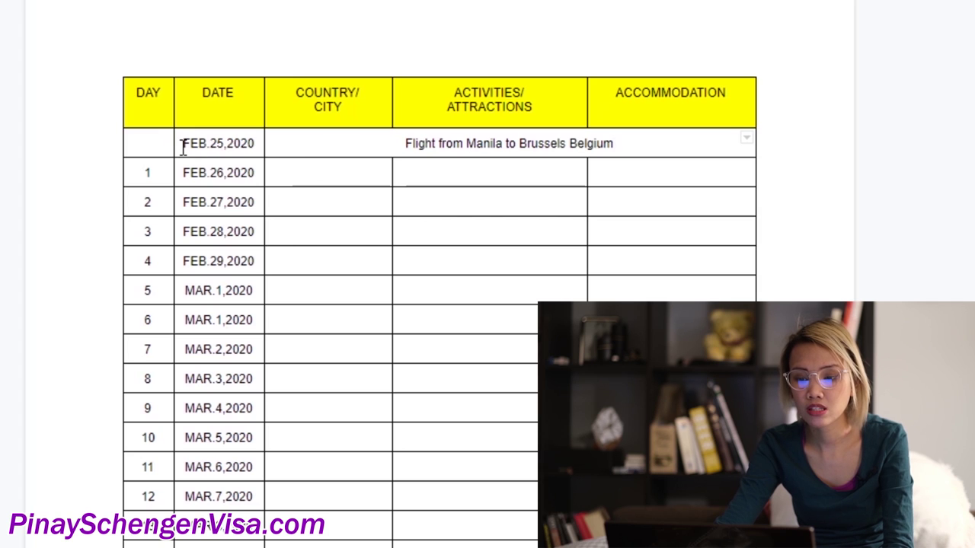
{"action": "left_click_drag", "start_coordinate": [185, 144], "coordinate": [231, 149]}
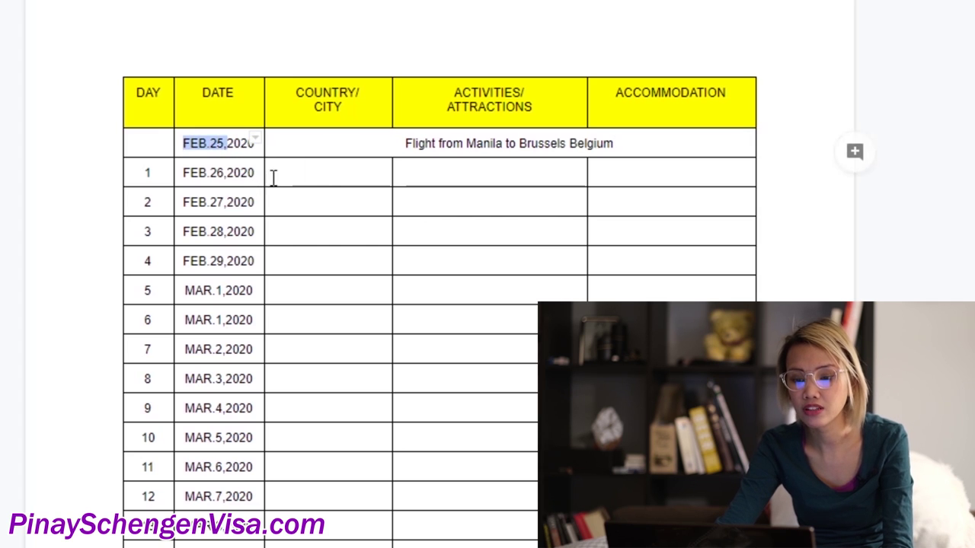
{"action": "left_click", "coordinate": [324, 148]}
{"action": "left_click", "coordinate": [235, 173]}
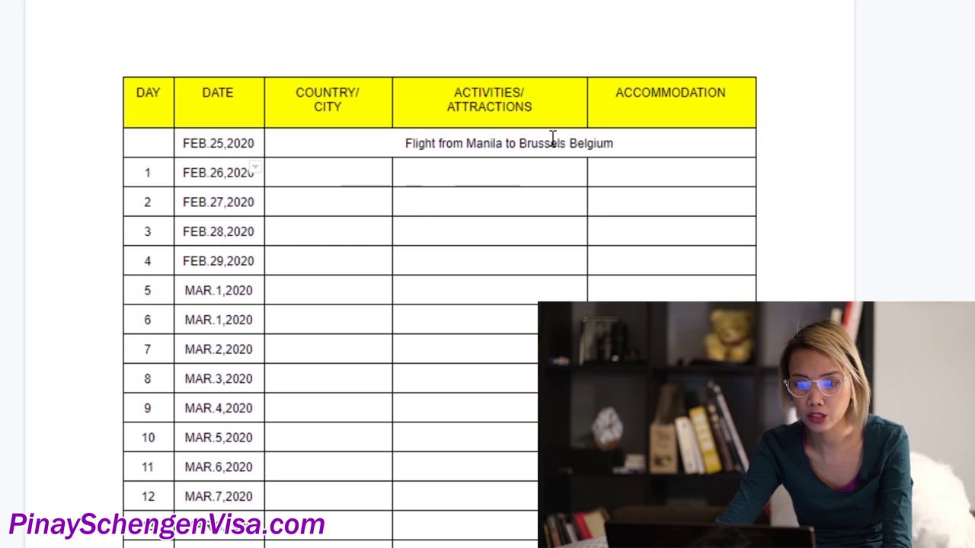
{"action": "left_click", "coordinate": [528, 181]}
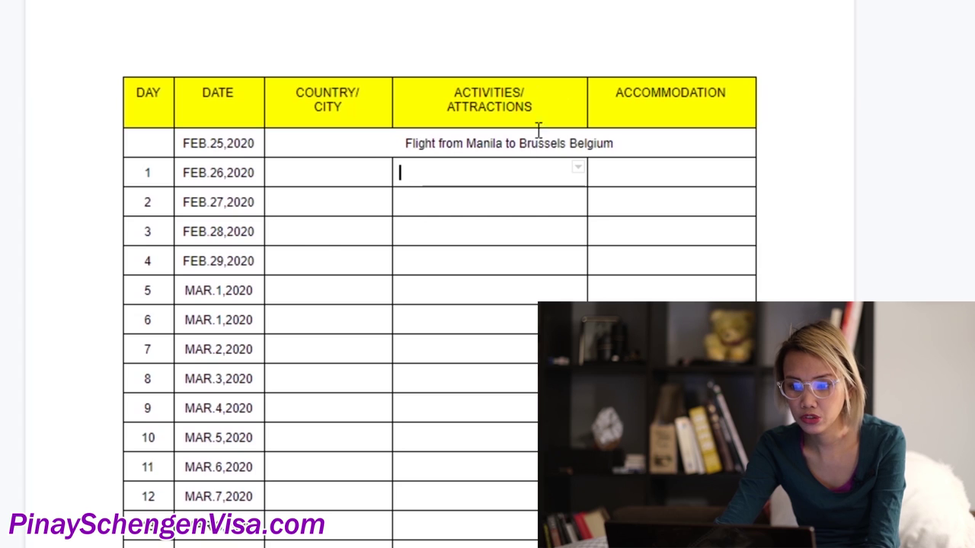
{"action": "left_click_drag", "start_coordinate": [538, 131], "coordinate": [442, 67]}
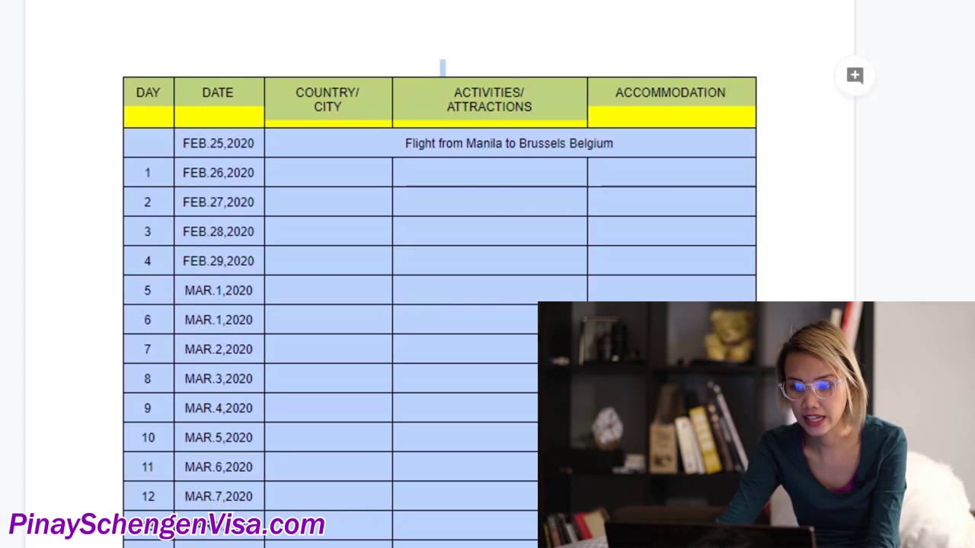
- Enter "Arrival in the Brussels Airport" in the Activities/Attractions cell for day 1, FEB.26,2020, with the spelling of "Arrival" corrected
{"action": "left_click", "coordinate": [476, 181]}
{"action": "type", "text": "Arr"}
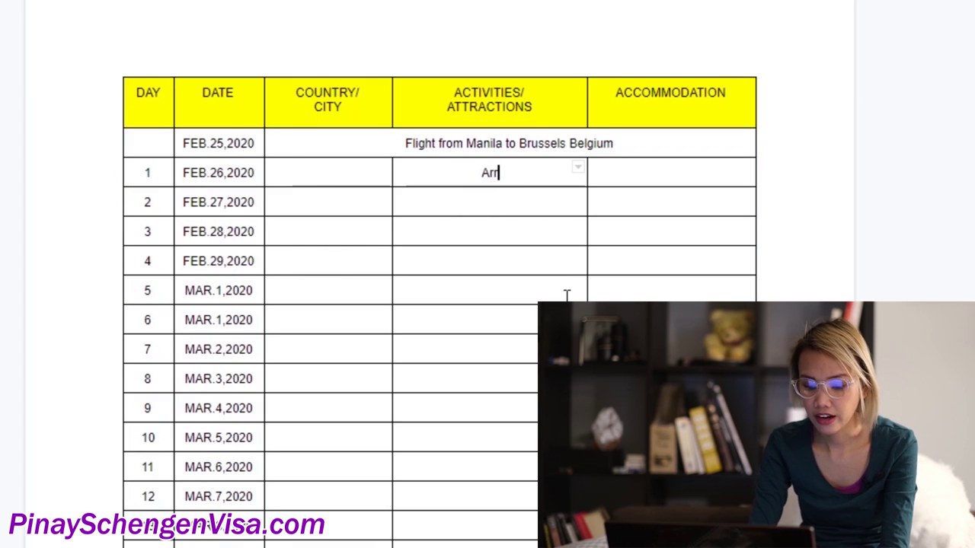
{"action": "type", "text": "iave"}
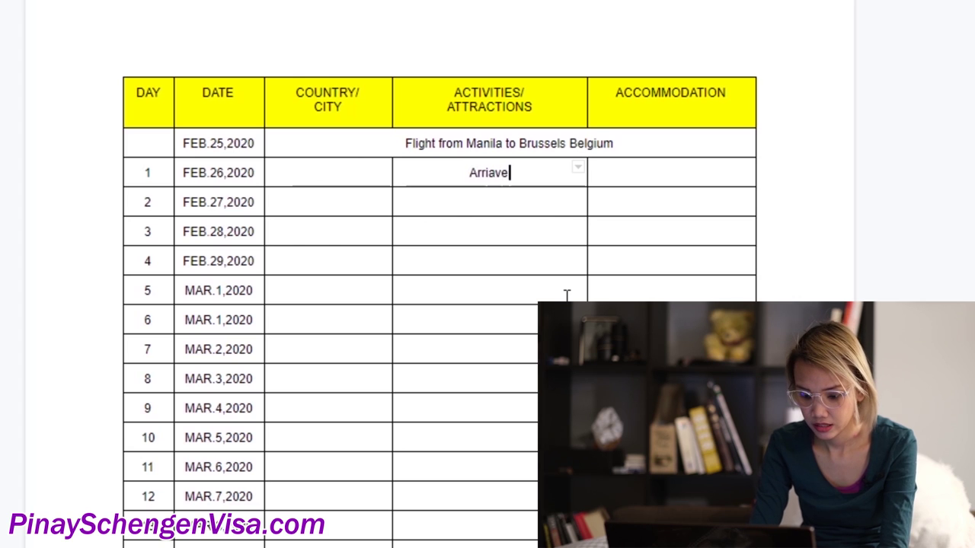
{"action": "key", "text": "BackSpace"}
{"action": "key", "text": "BackSpace"}
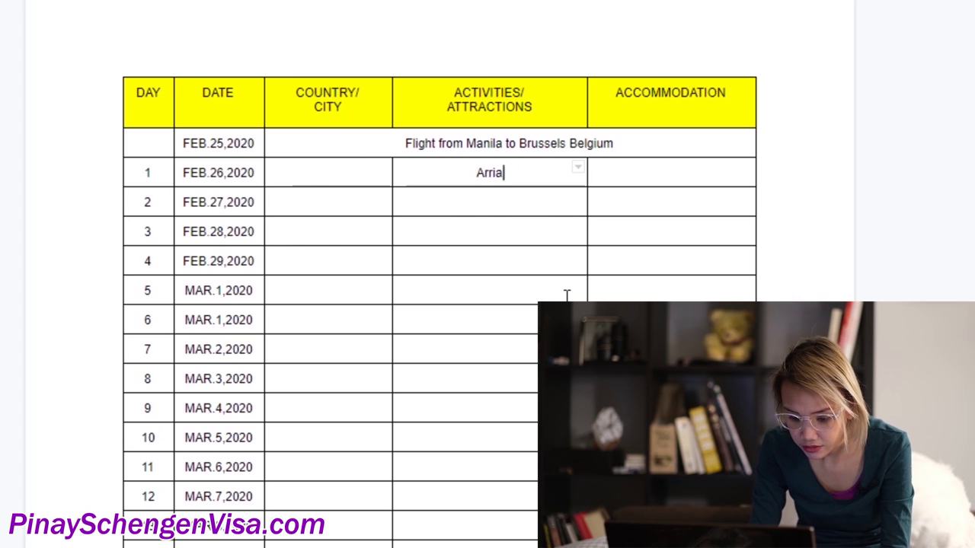
{"action": "type", "text": "val in"}
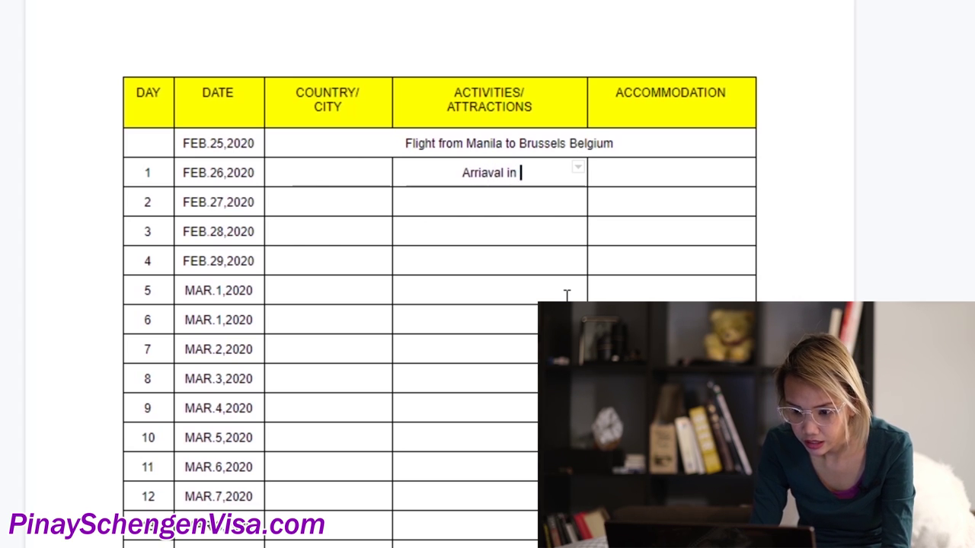
{"action": "type", "text": " the Brus"}
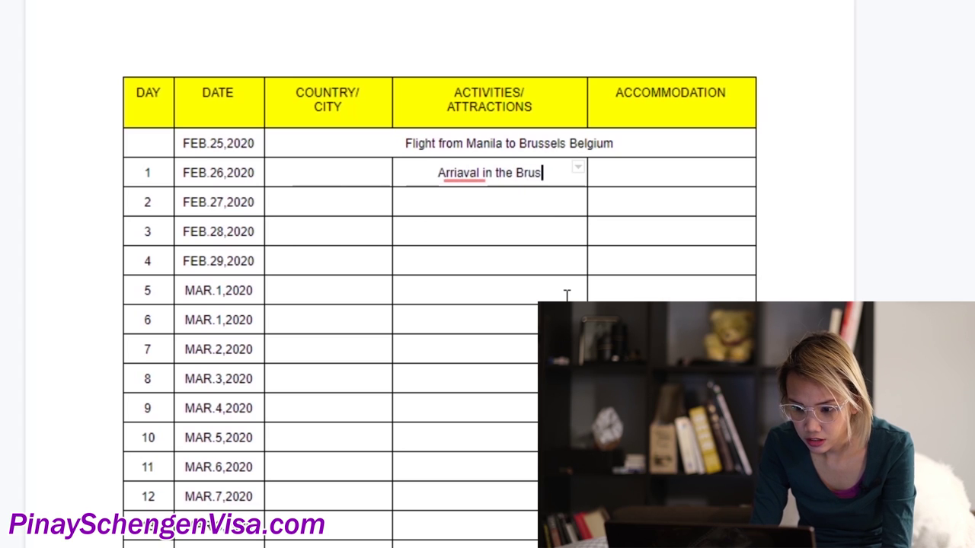
{"action": "type", "text": "sels Ai"}
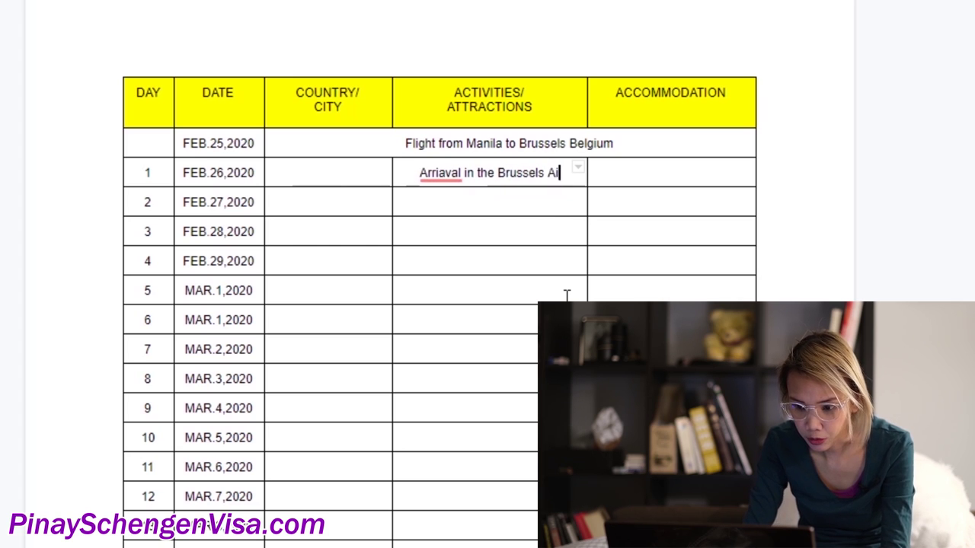
{"action": "type", "text": "rport"}
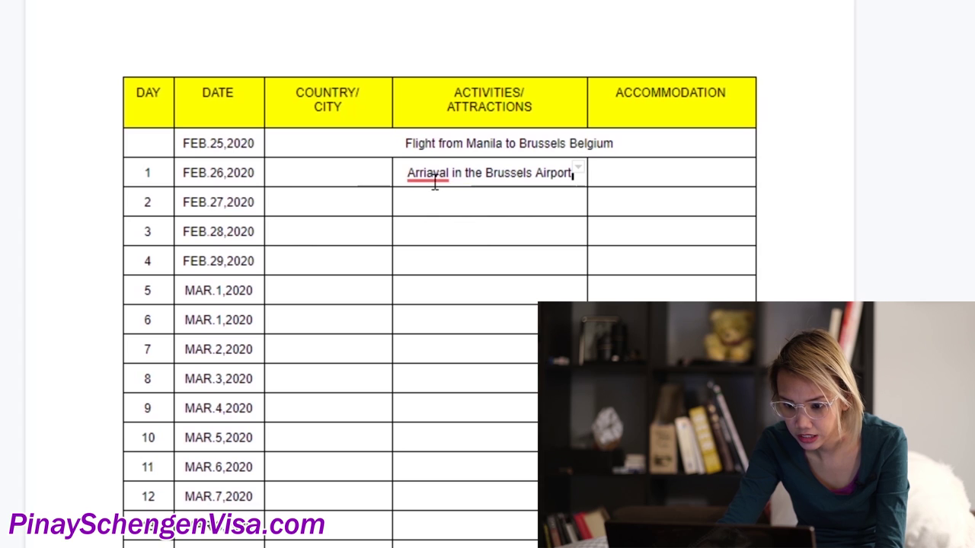
{"action": "right_click", "coordinate": [434, 183]}
{"action": "left_click", "coordinate": [473, 213]}
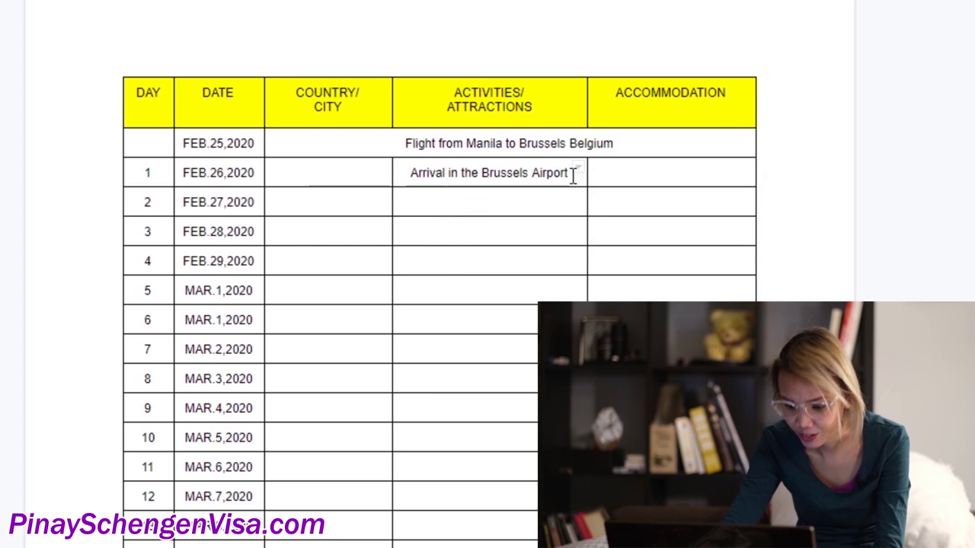
- Add a "----" separator line below the airport arrival entry in the day 1 activities cell and start a new line
{"action": "key", "text": "Return"}
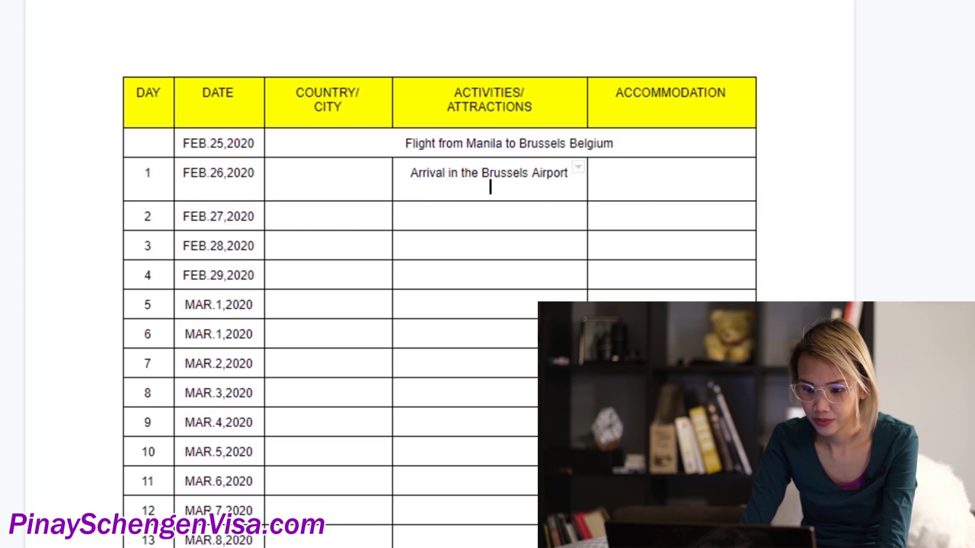
{"action": "type", "text": "----"}
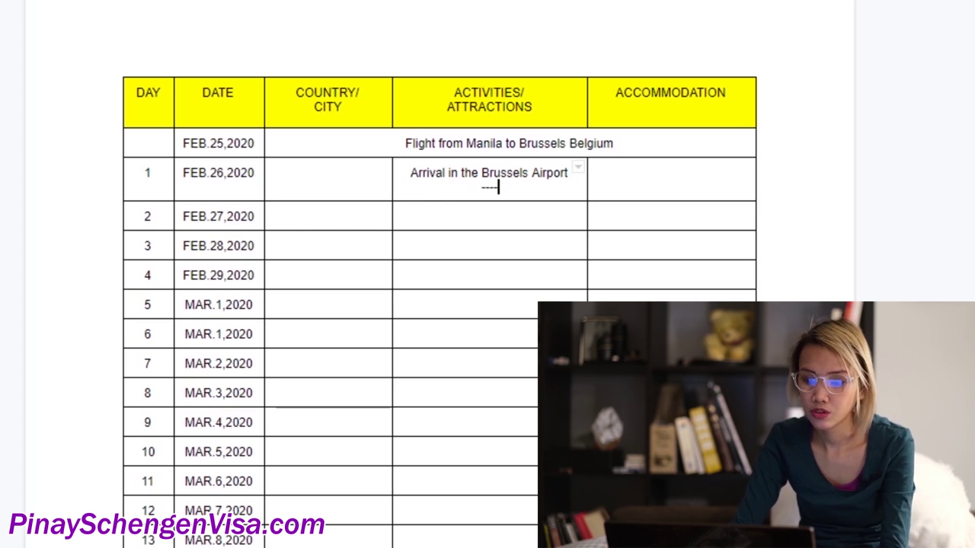
{"action": "key", "text": "Return"}
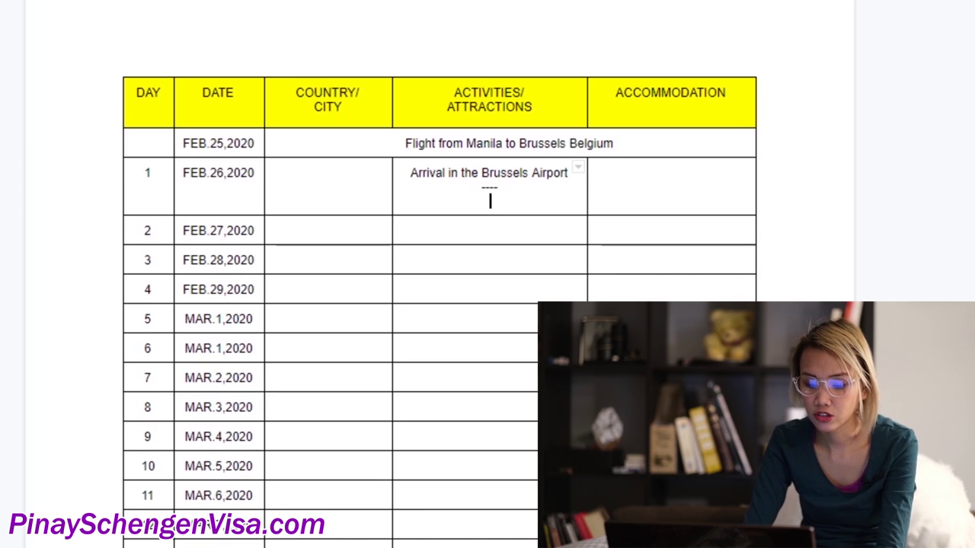
- Write "Check-in hotel and take some rest" below the separator in the day 1 activities cell
{"action": "type", "text": "Check I"}
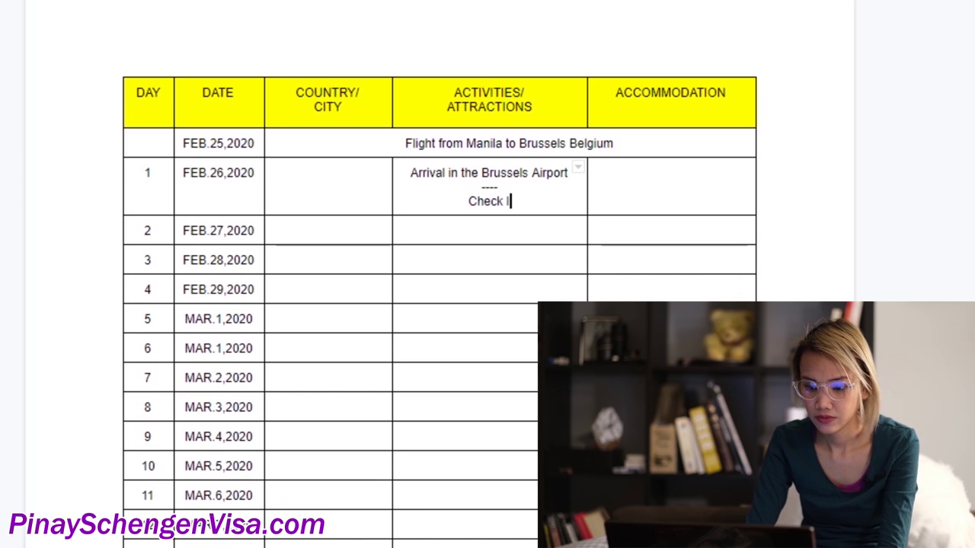
{"action": "type", "text": "n"}
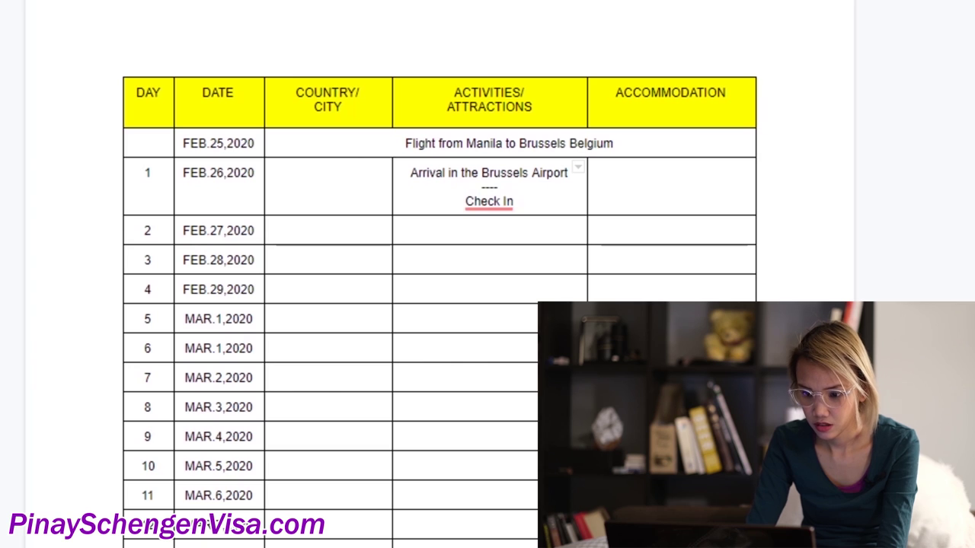
{"action": "key", "text": "BackSpace"}
{"action": "key", "text": "BackSpace"}
{"action": "key", "text": "BackSpace"}
{"action": "type", "text": "-"}
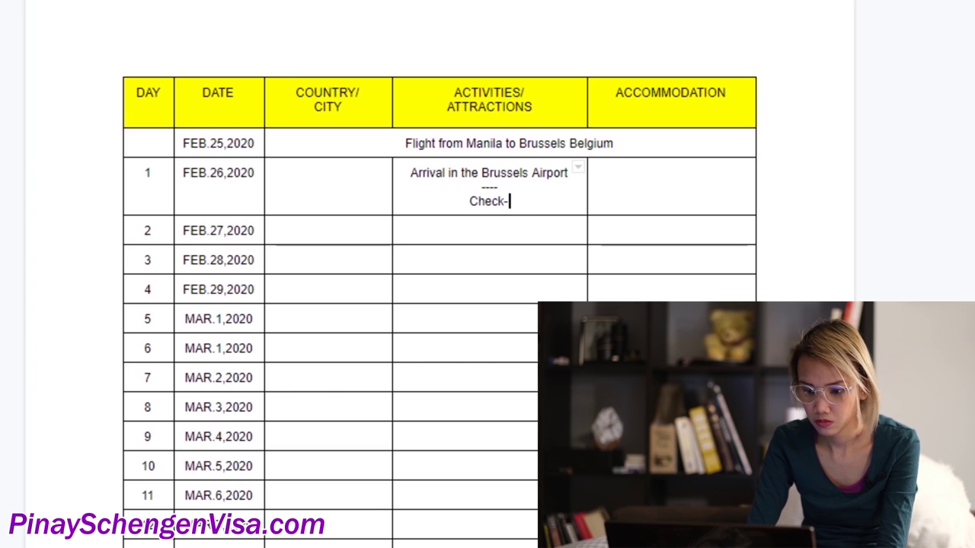
{"action": "type", "text": "in sa"}
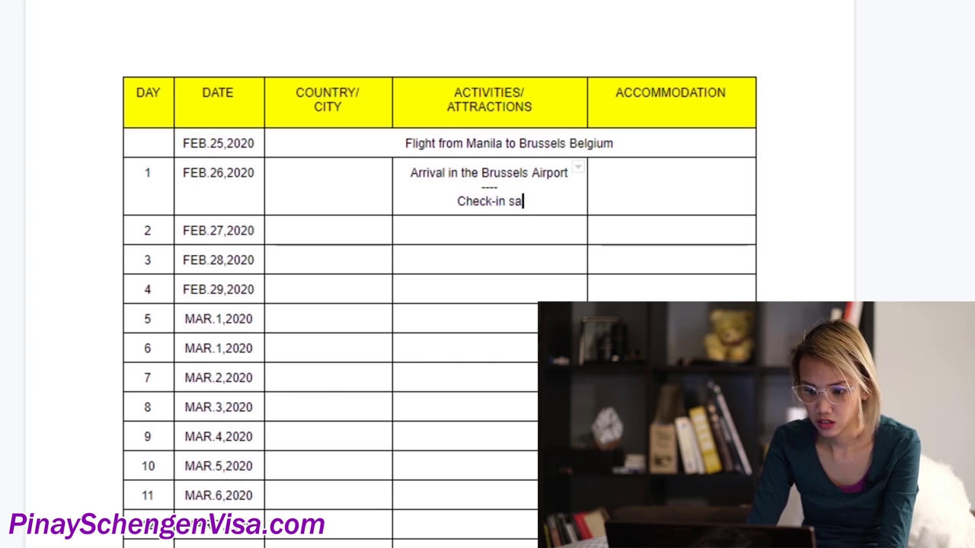
{"action": "key", "text": "BackSpace"}
{"action": "key", "text": "BackSpace"}
{"action": "key", "text": "BackSpace"}
{"action": "type", "text": "h"}
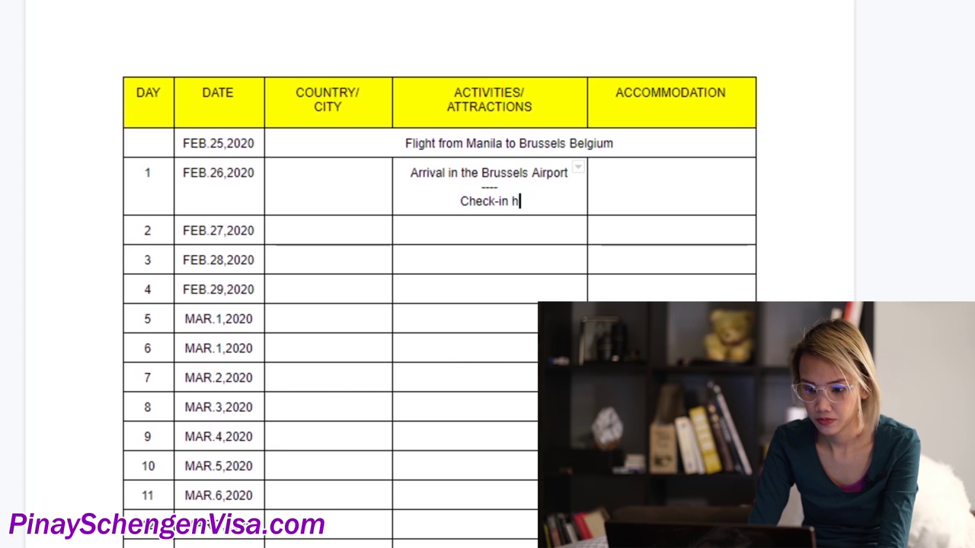
{"action": "type", "text": "otel and t"}
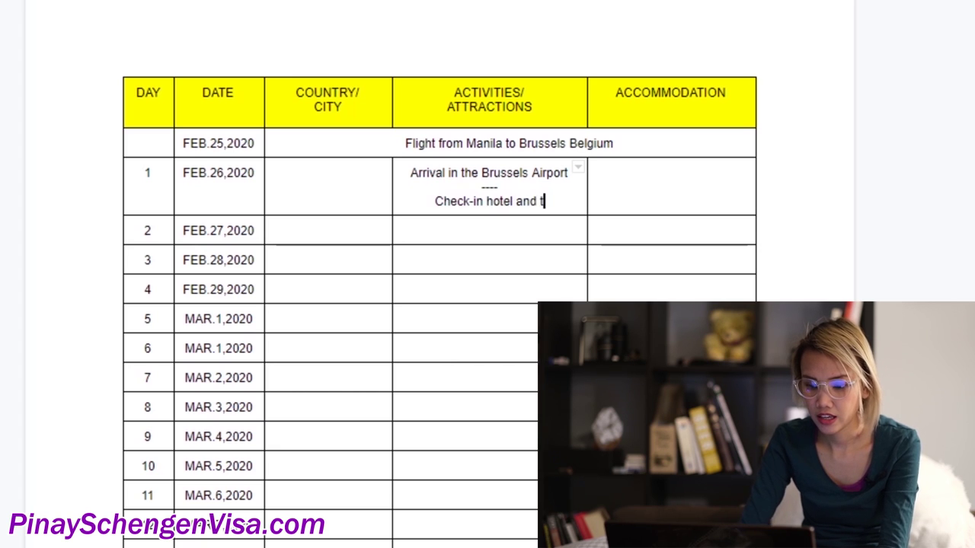
{"action": "type", "text": "ake so"}
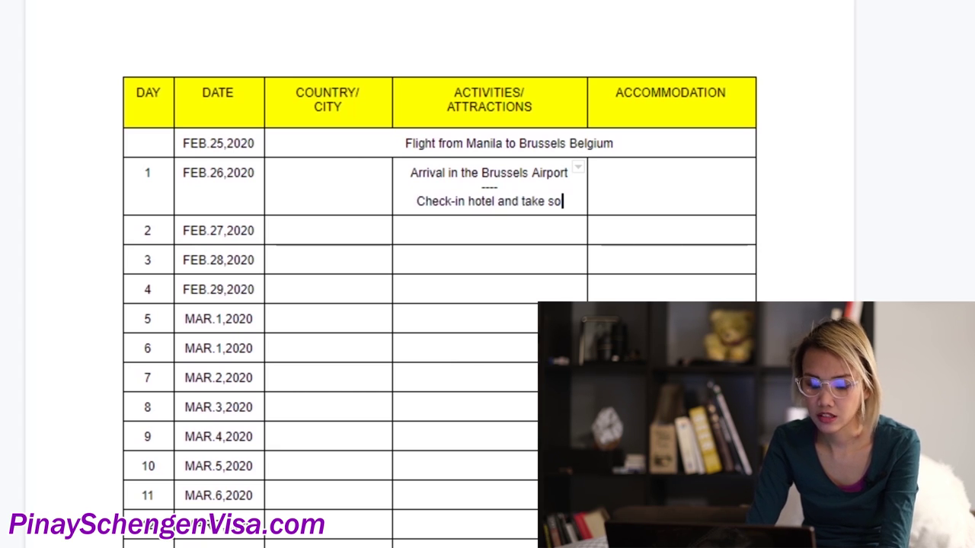
{"action": "type", "text": "me rest"}
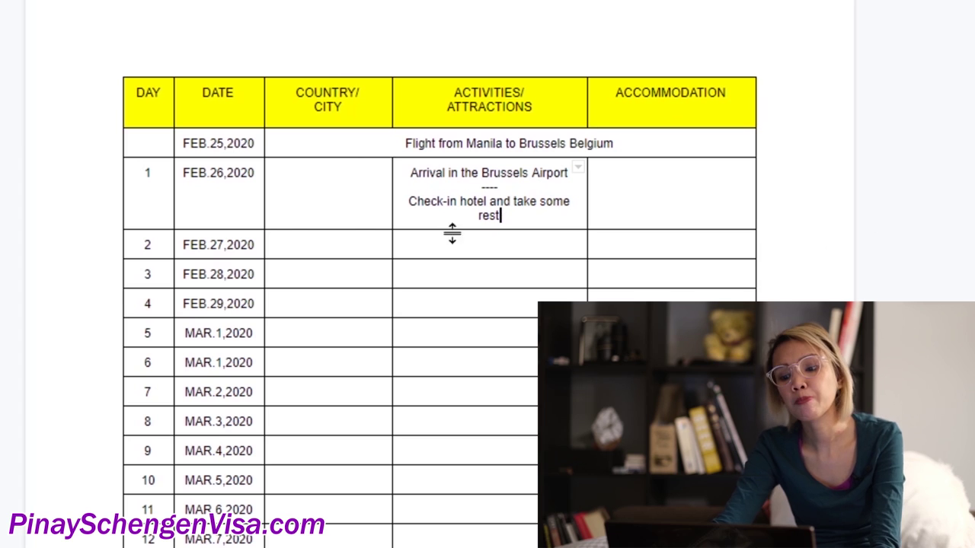
- Merge the Country/City cells of days 1 to 5, FEB.26,2020 through MAR.1,2020, into one cell
{"action": "left_click", "coordinate": [514, 173]}
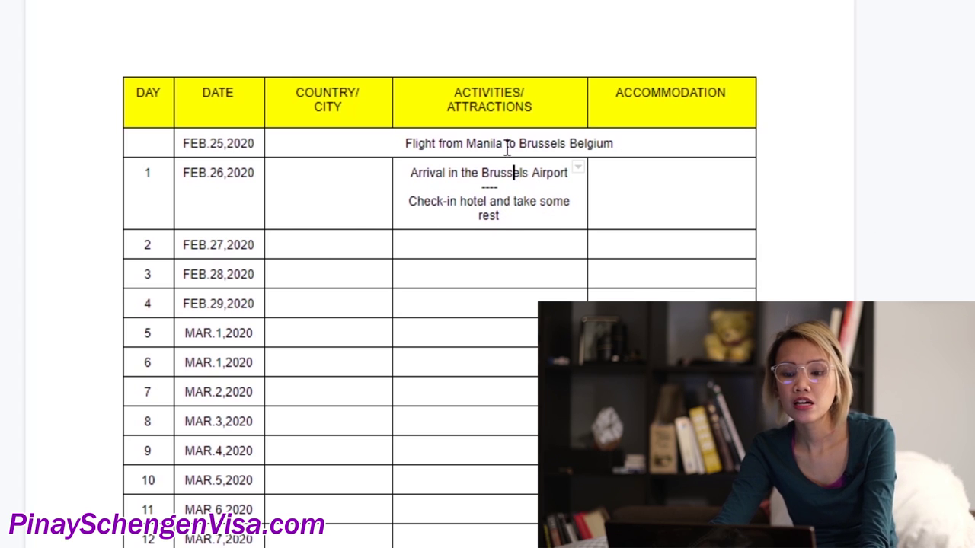
{"action": "left_click", "coordinate": [335, 204]}
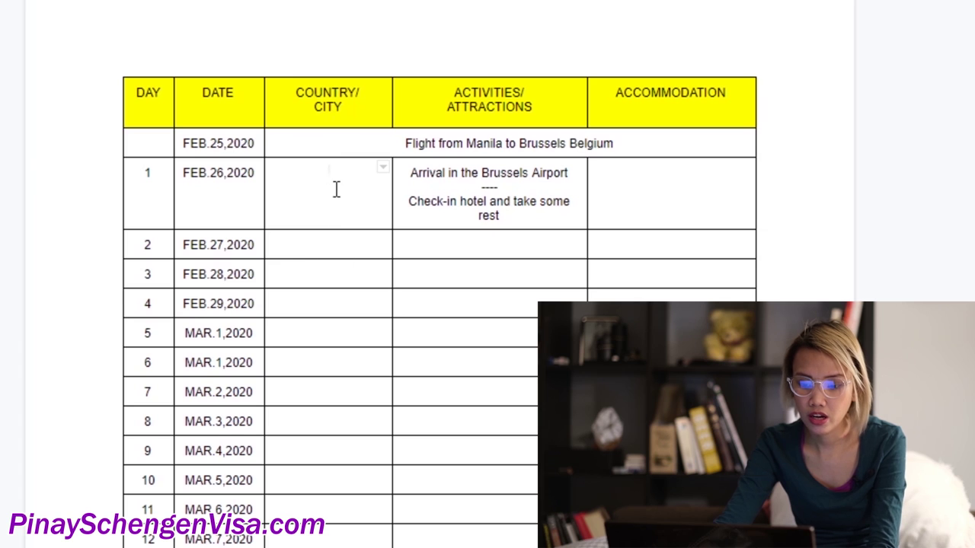
{"action": "left_click_drag", "start_coordinate": [324, 236], "coordinate": [328, 342]}
{"action": "right_click", "coordinate": [331, 348]}
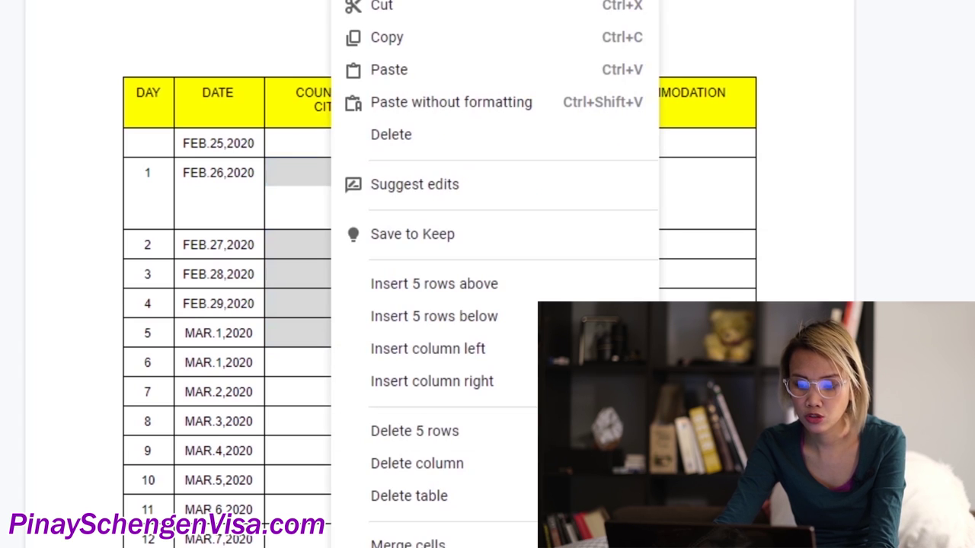
{"action": "left_click", "coordinate": [451, 544]}
- Enter "BRUSSELS, BELGUIM" in the merged Country/City cell for days 1 to 5
{"action": "double_click", "coordinate": [354, 195]}
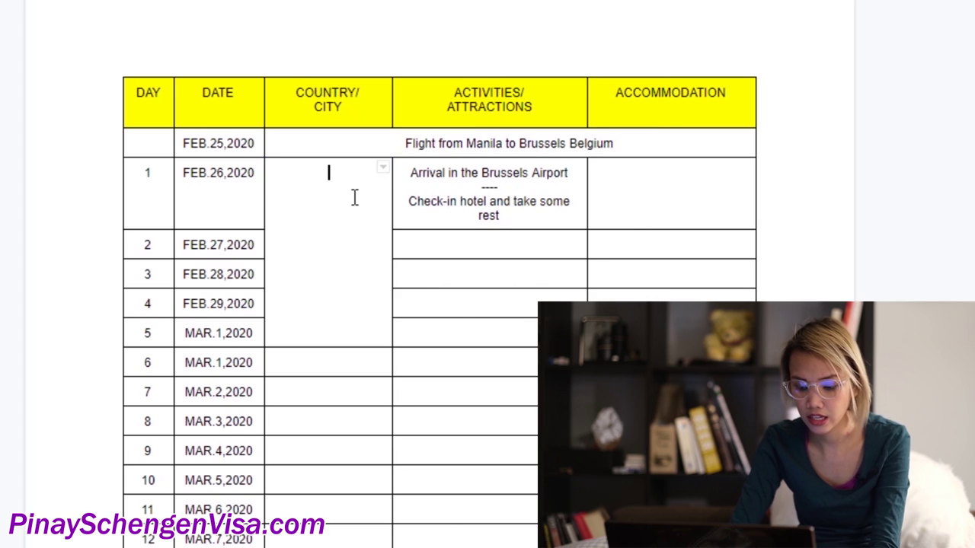
{"action": "type", "text": "B"}
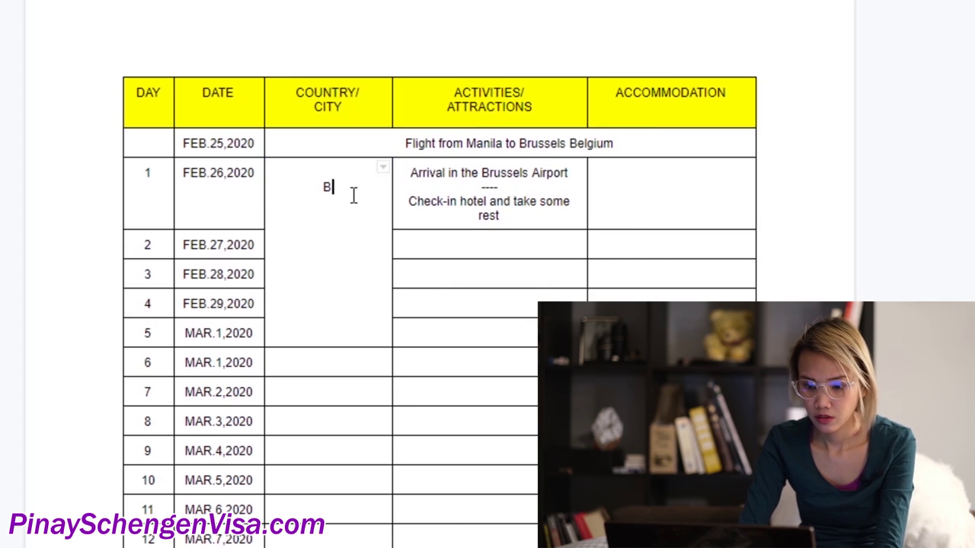
{"action": "type", "text": "RUSSEKS"}
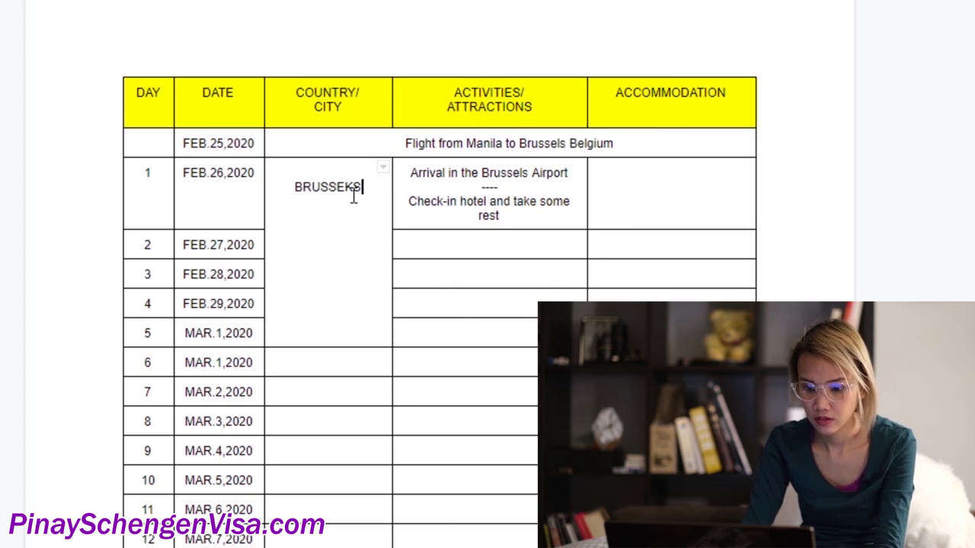
{"action": "key", "text": "BackSpace"}
{"action": "key", "text": "BackSpace"}
{"action": "key", "text": "BackSpace"}
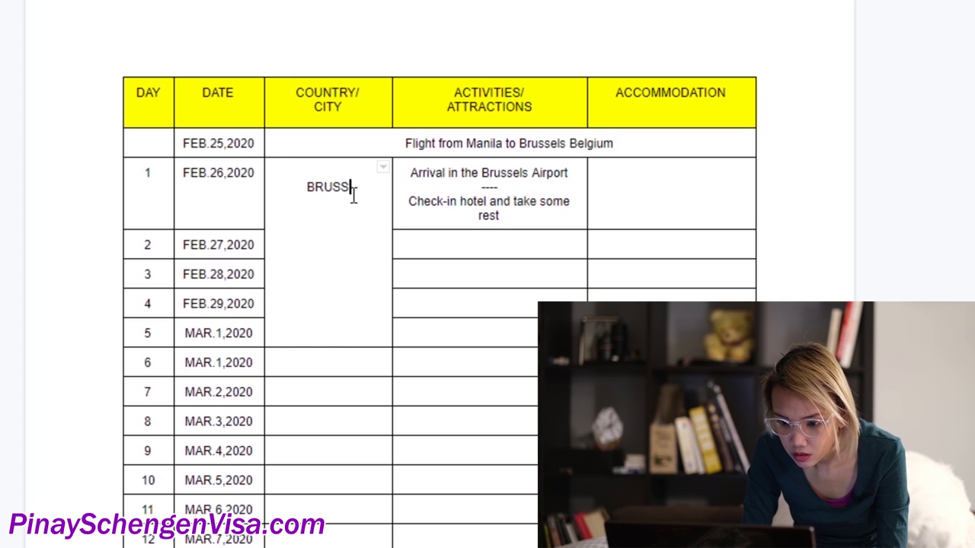
{"action": "type", "text": "ELS"}
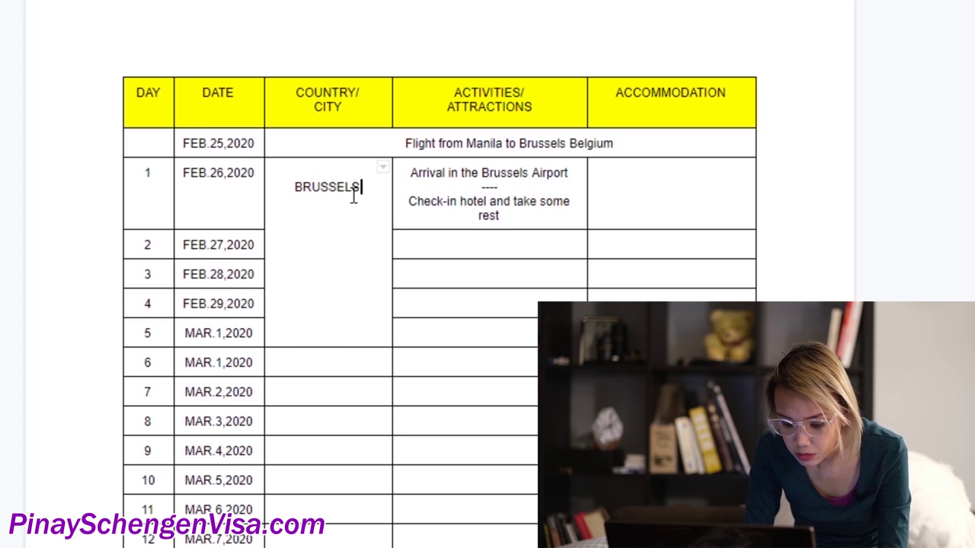
{"action": "type", "text": ",AIRPO"}
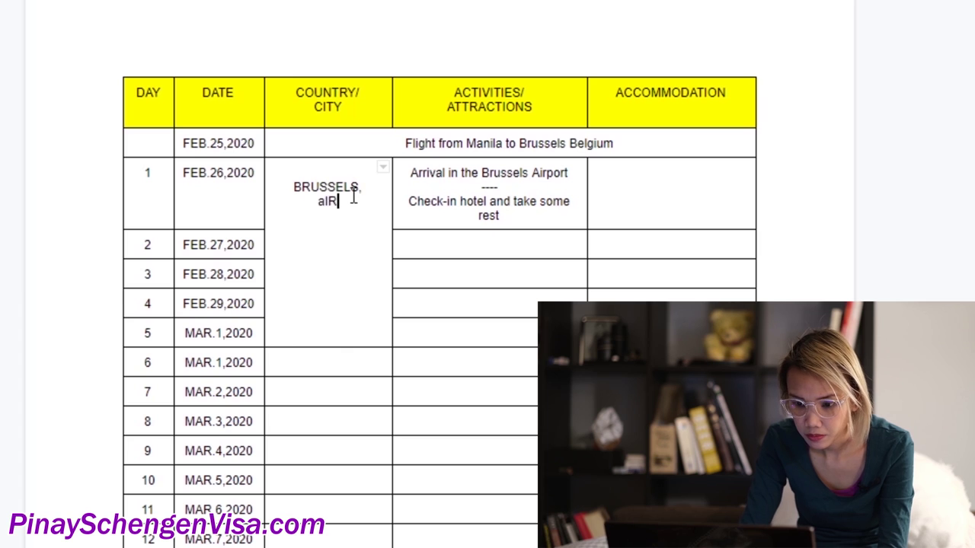
{"action": "key", "text": "BackSpace"}
{"action": "key", "text": "BackSpace"}
{"action": "key", "text": "BackSpace"}
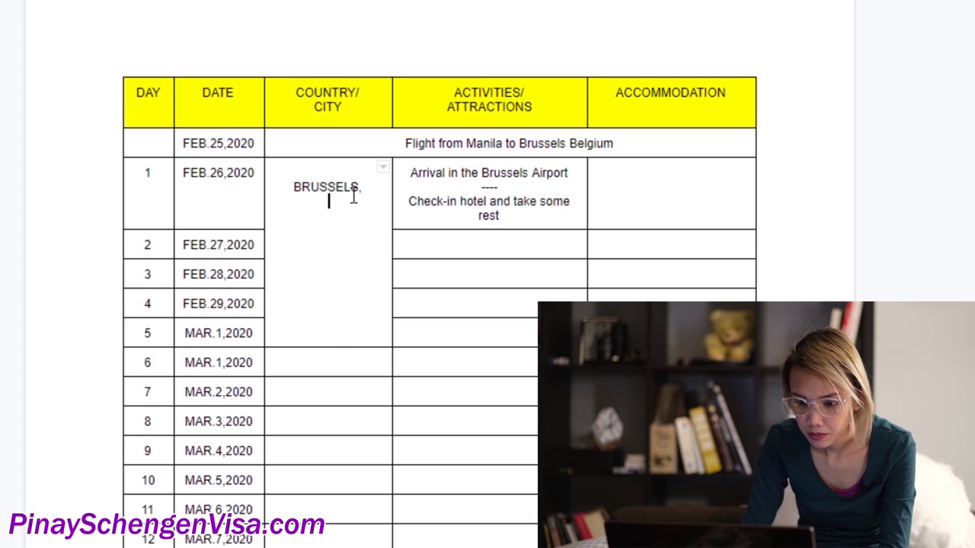
{"action": "type", "text": "LGUIM"}
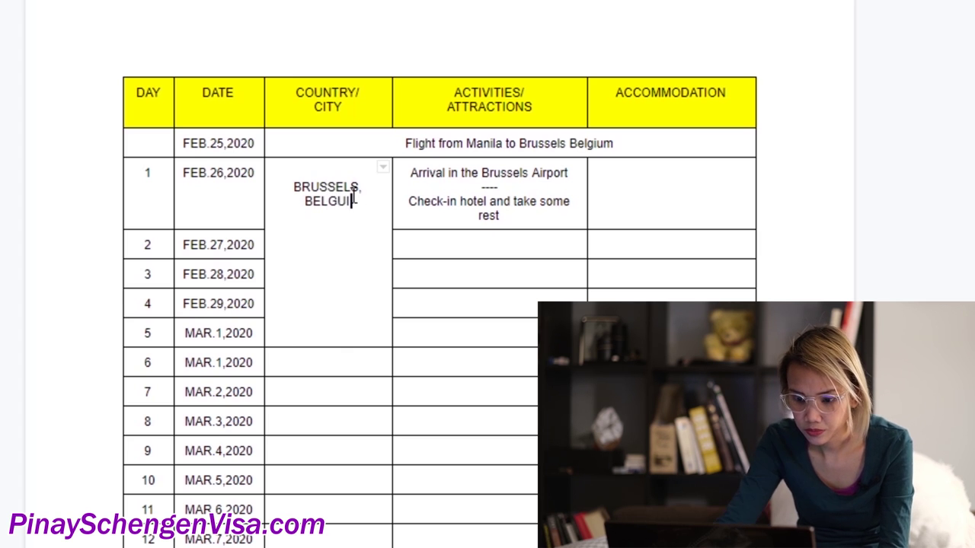
- Insert four blank lines above the city name to bring it towards the middle of the merged Country/City cell
{"action": "left_click", "coordinate": [325, 172]}
{"action": "key", "text": "alt+Return"}
{"action": "key", "text": "alt+Return"}
{"action": "key", "text": "alt+Return"}
{"action": "key", "text": "alt+Return"}
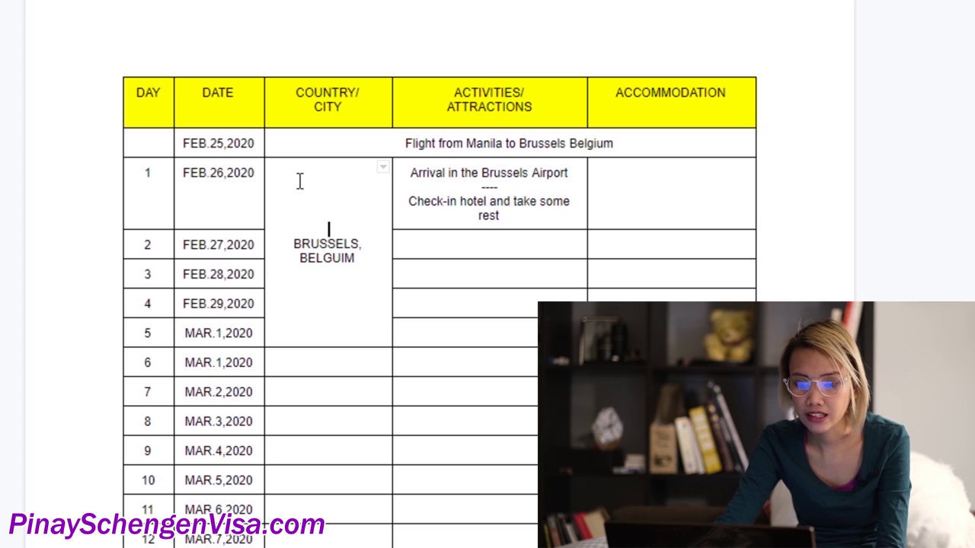
- Widen the Activities/Attractions column by shifting its shared border into the Country/City column, so the day 1 hotel line fits on one row
{"action": "left_click_drag", "start_coordinate": [183, 169], "coordinate": [252, 319]}
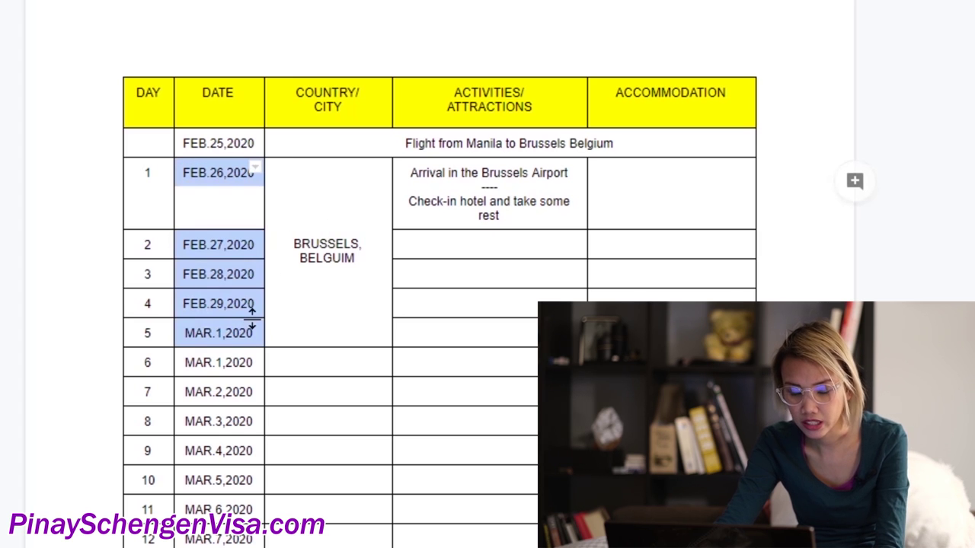
{"action": "left_click", "coordinate": [309, 258]}
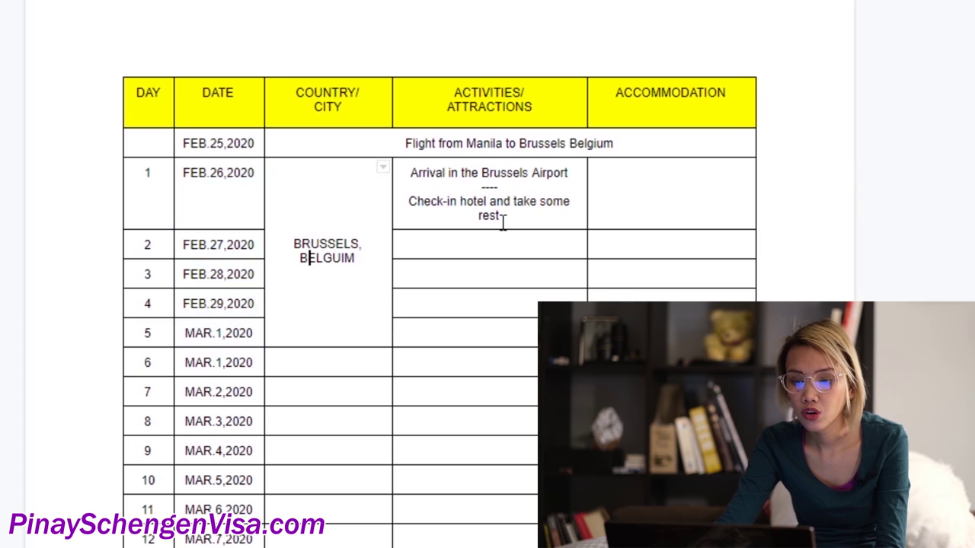
{"action": "left_click_drag", "start_coordinate": [394, 178], "coordinate": [374, 183]}
- Enter the heading "Morning Plans:" in the day 2 activities cell and start a new line below it
{"action": "left_click", "coordinate": [462, 232]}
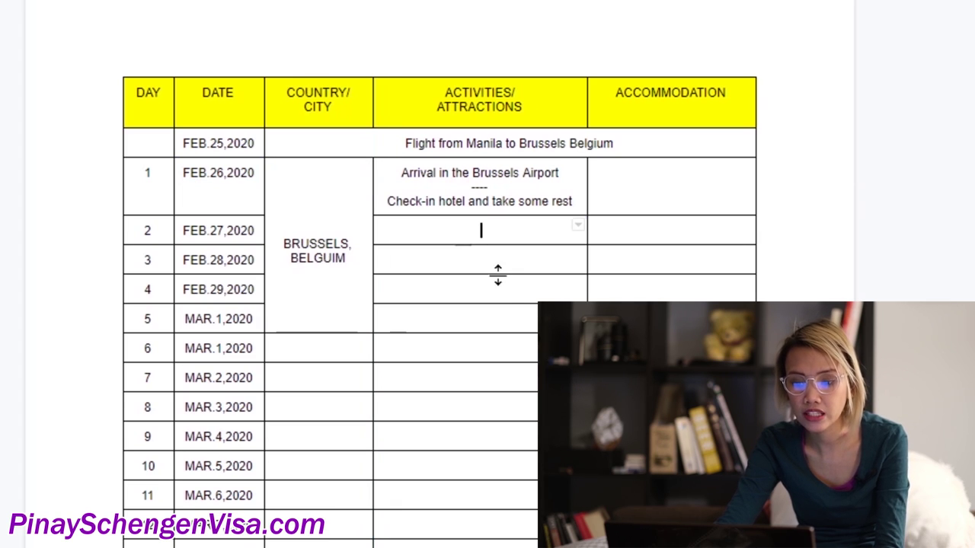
{"action": "left_click_drag", "start_coordinate": [497, 276], "coordinate": [519, 315]}
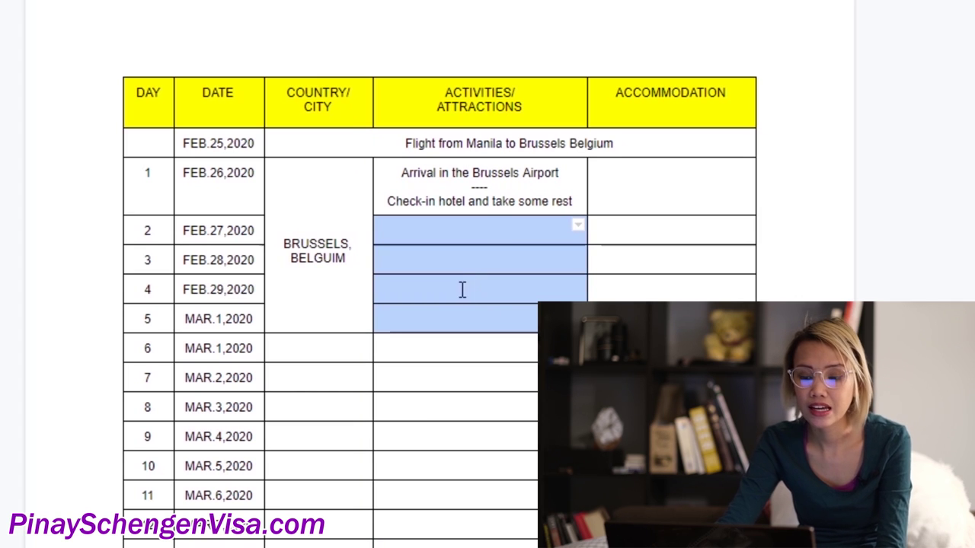
{"action": "left_click", "coordinate": [502, 236]}
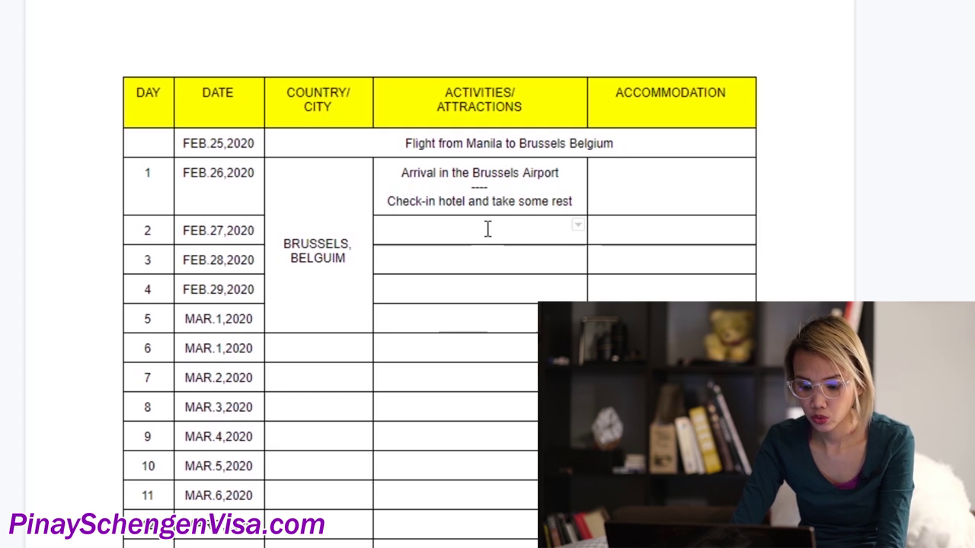
{"action": "type", "text": "Mo"}
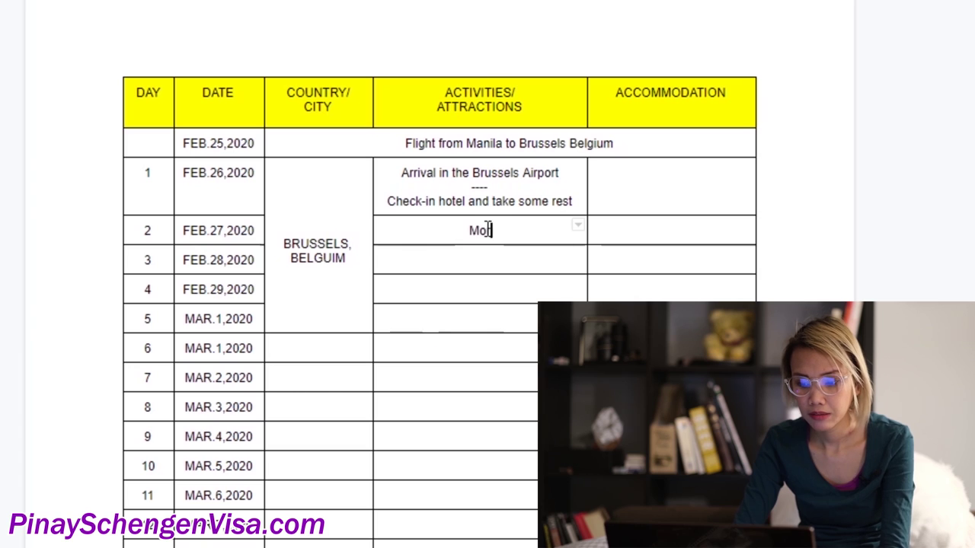
{"action": "type", "text": "rning Plans:"}
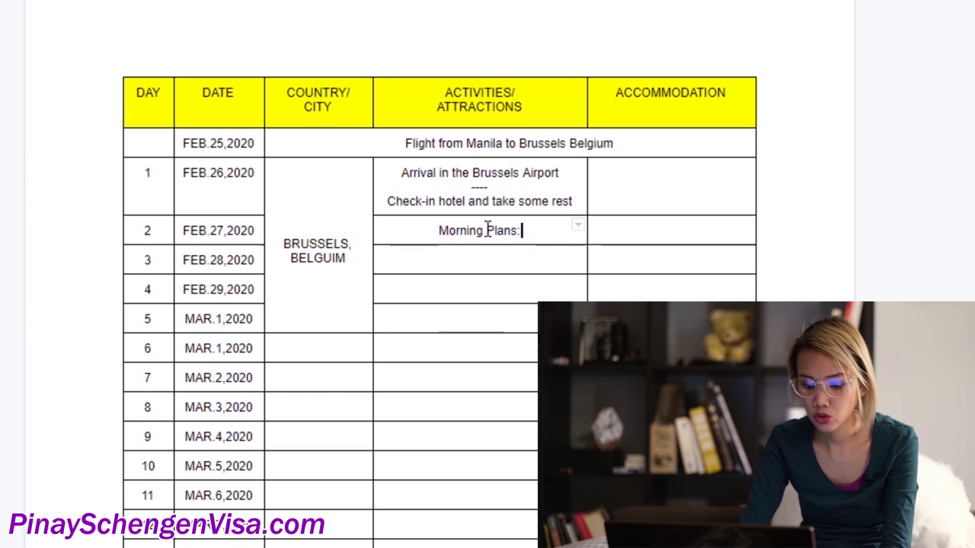
{"action": "key", "text": "Return"}
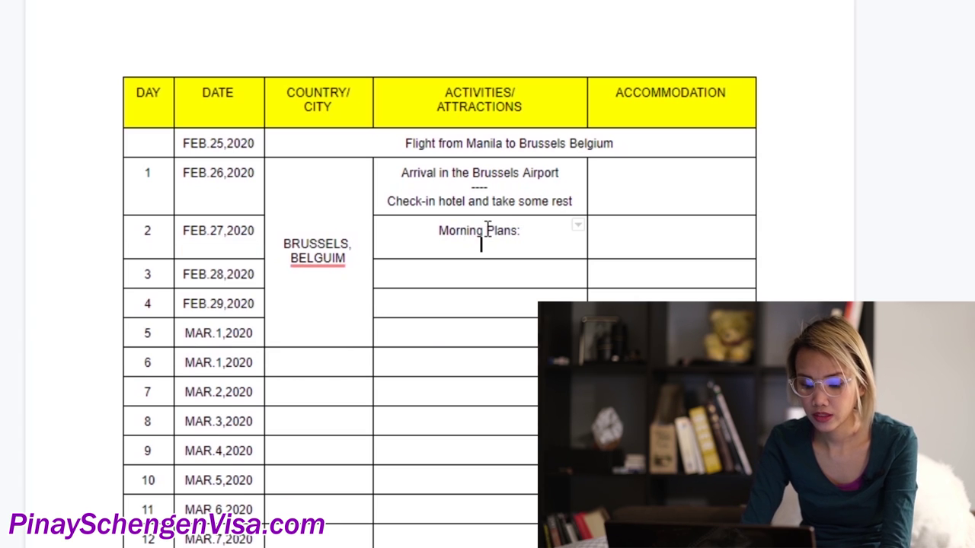
- Write "*Join a Hop-On Hop Off bus city tour" under the Morning Plans heading in the day 2 activities cell
{"action": "type", "text": "*take a"}
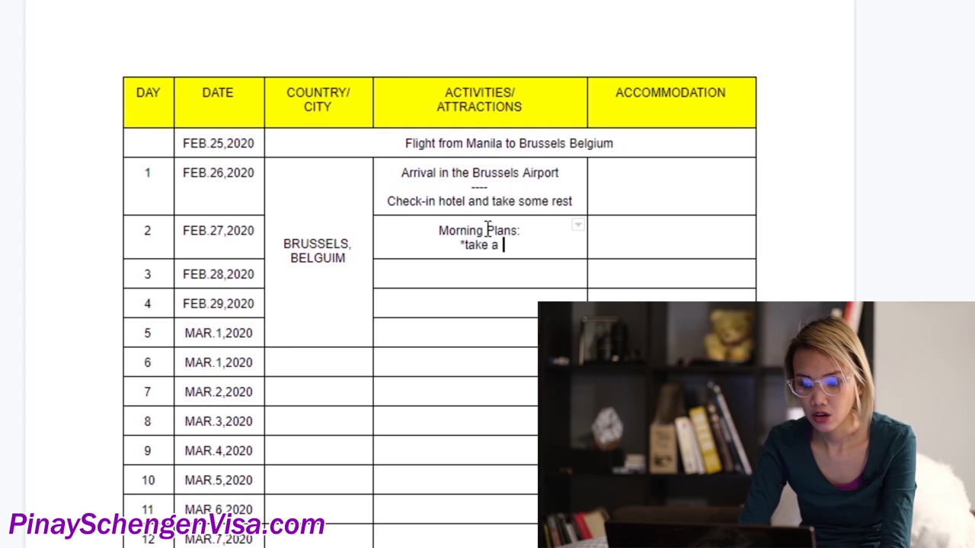
{"action": "key", "text": "BackSpace"}
{"action": "key", "text": "BackSpace"}
{"action": "key", "text": "BackSpace"}
{"action": "key", "text": "BackSpace"}
{"action": "key", "text": "BackSpace"}
{"action": "key", "text": "BackSpace"}
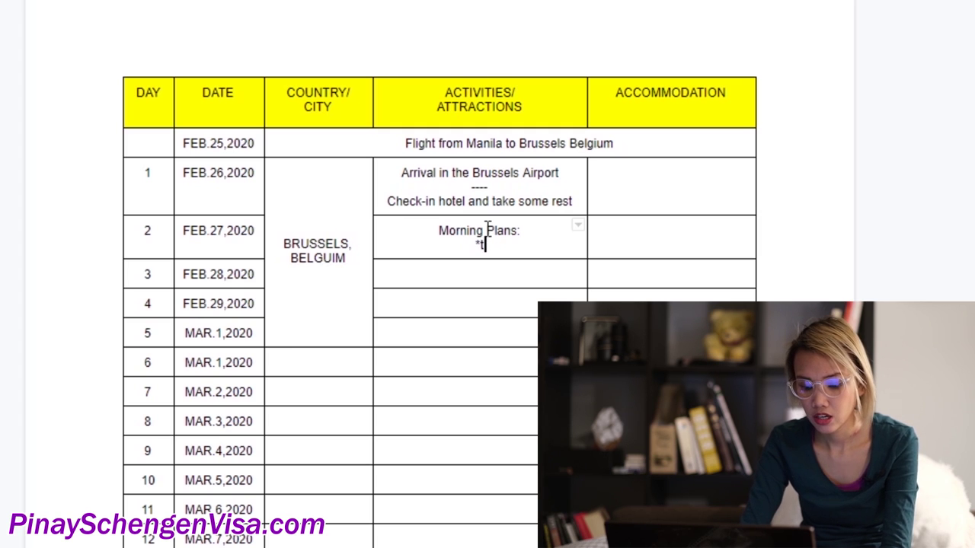
{"action": "key", "text": "BackSpace"}
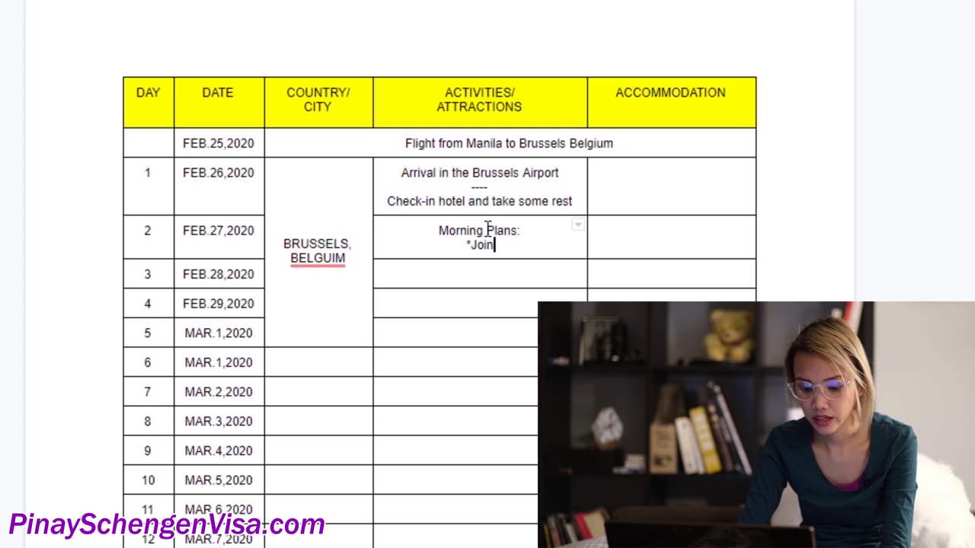
{"action": "type", "text": "Join a Hop-of"}
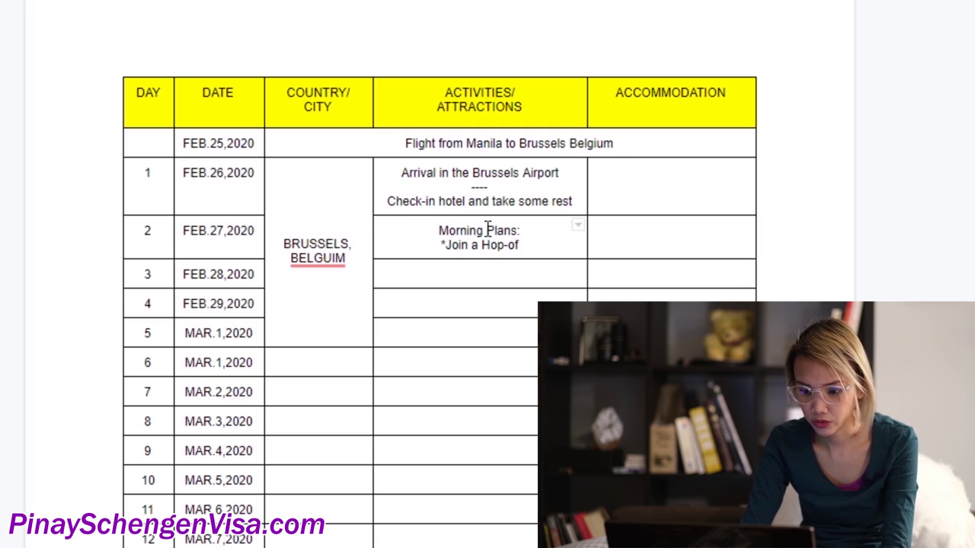
{"action": "key", "text": "BackSpace"}
{"action": "key", "text": "BackSpace"}
{"action": "key", "text": "BackSpace"}
{"action": "type", "text": "-On H"}
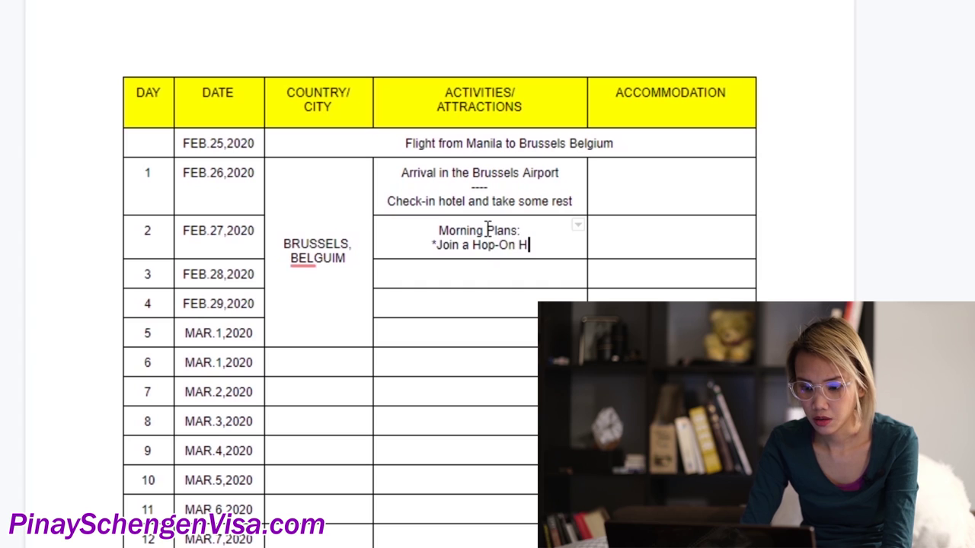
{"action": "type", "text": "op Off b"}
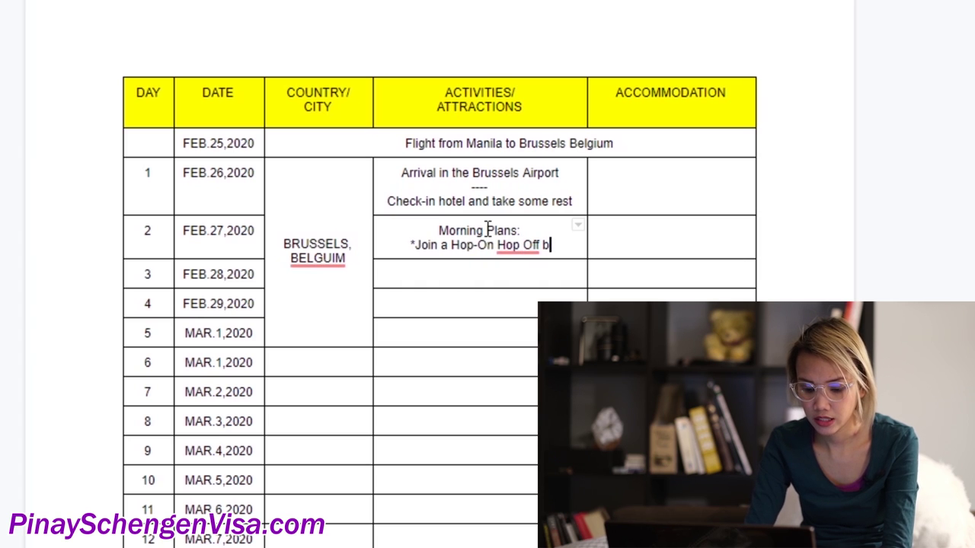
{"action": "key", "text": "BackSpace"}
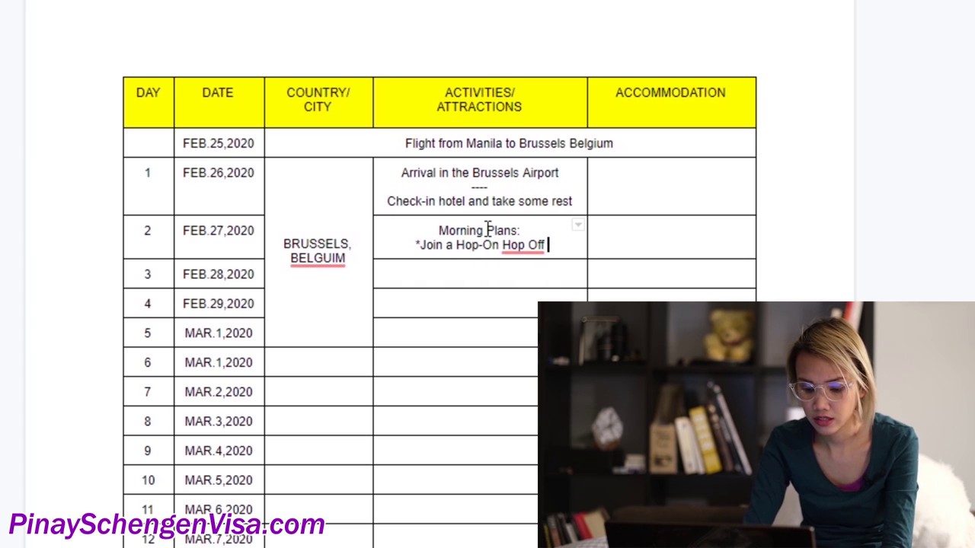
{"action": "type", "text": "bus city tour"}
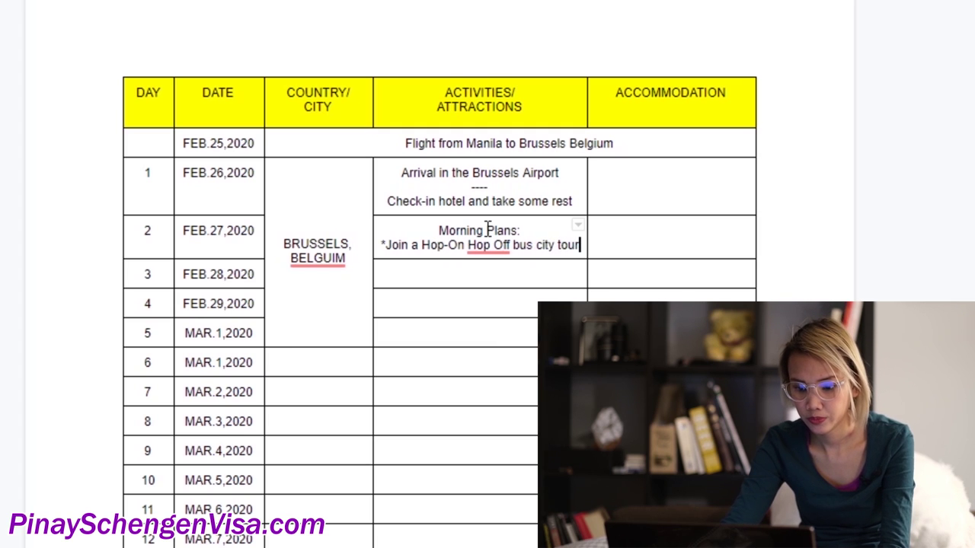
- Hyphenate "Hop-Off" in the day 2 bus tour entry and add two line breaks after it
{"action": "left_click", "coordinate": [491, 245]}
{"action": "left_click", "coordinate": [533, 305]}
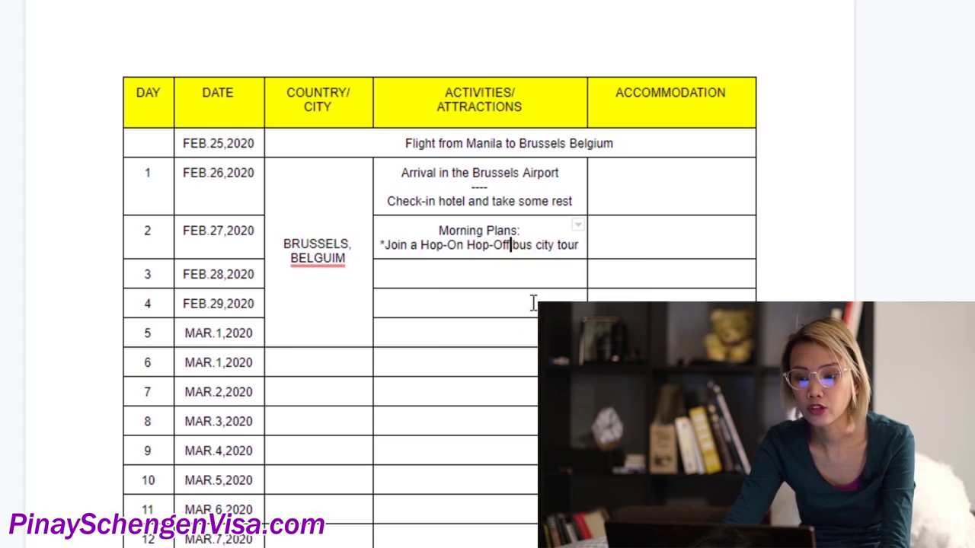
{"action": "left_click", "coordinate": [581, 245]}
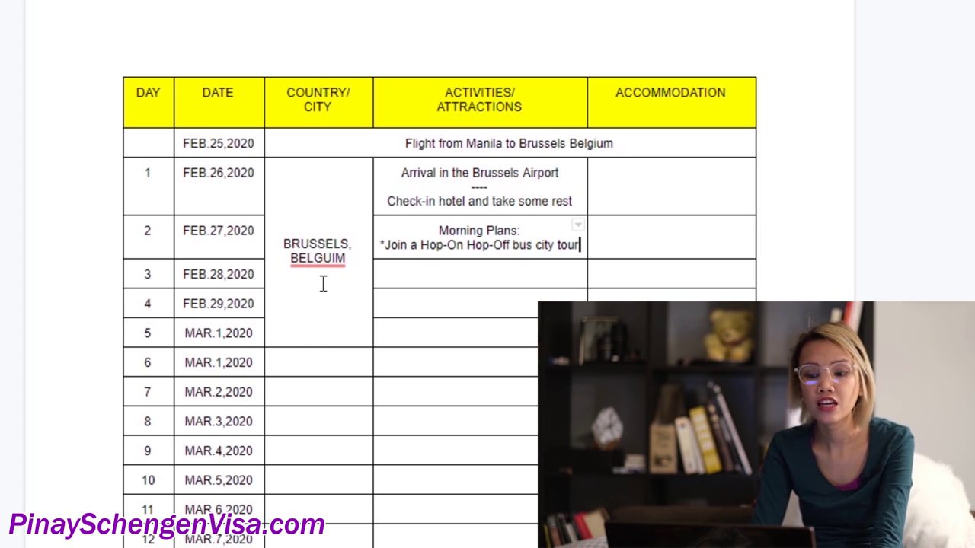
{"action": "key", "text": "Return"}
{"action": "key", "text": "Return"}
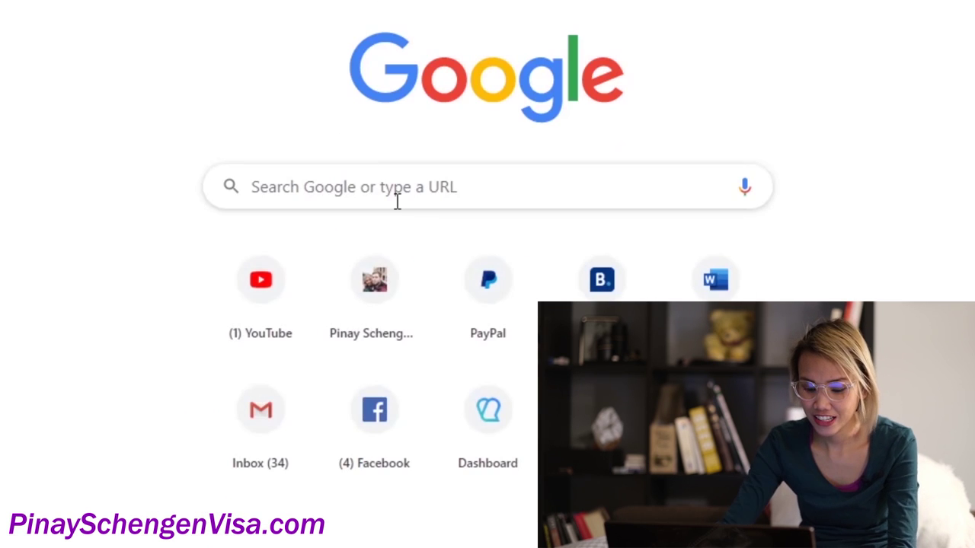
- Switch to a new browser tab and search Google for "things to do in brusses"
{"action": "left_click", "coordinate": [395, 199]}
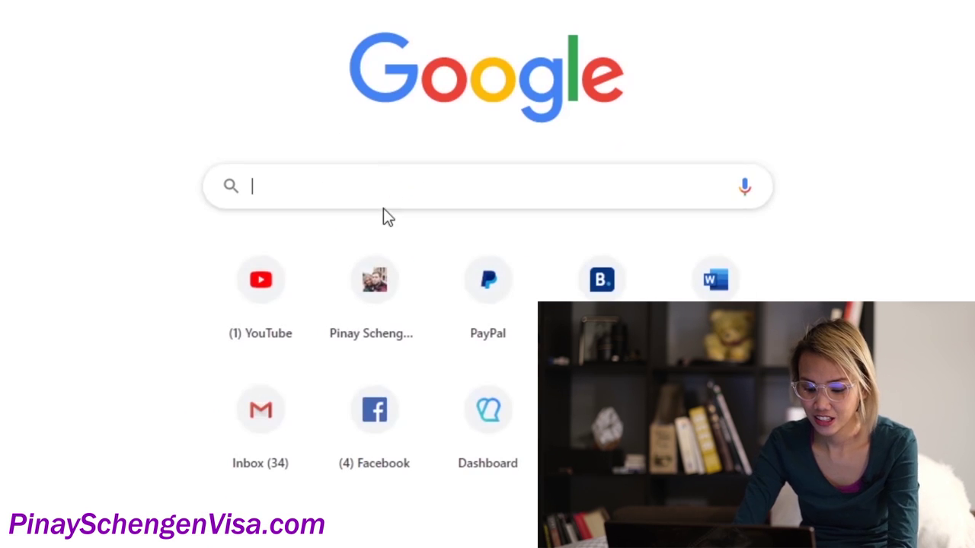
{"action": "type", "text": "thin"}
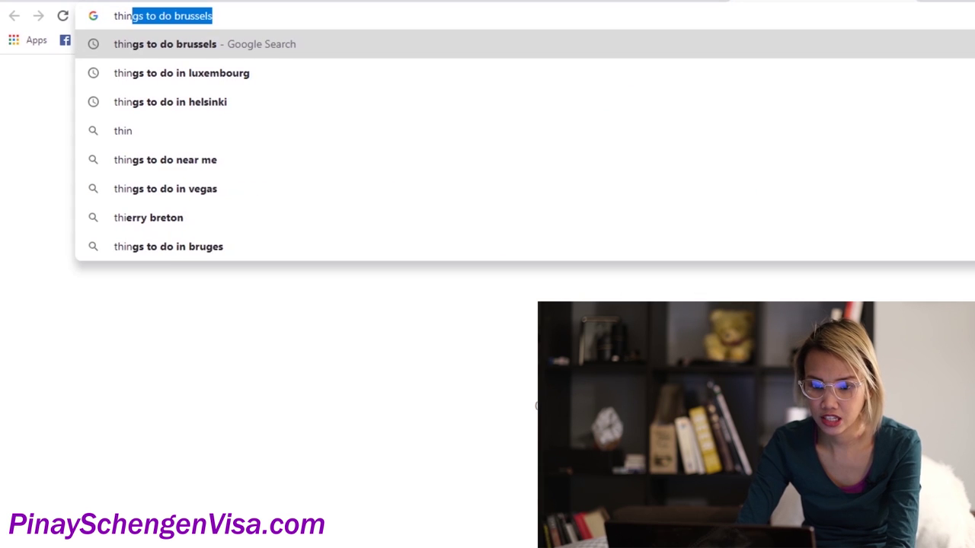
{"action": "type", "text": "gs to do"}
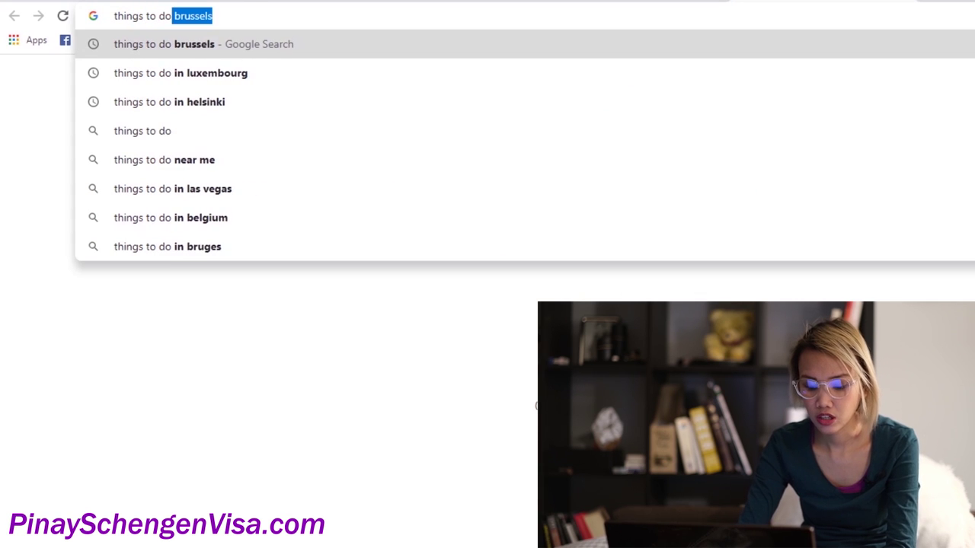
{"action": "type", "text": " in brusses"}
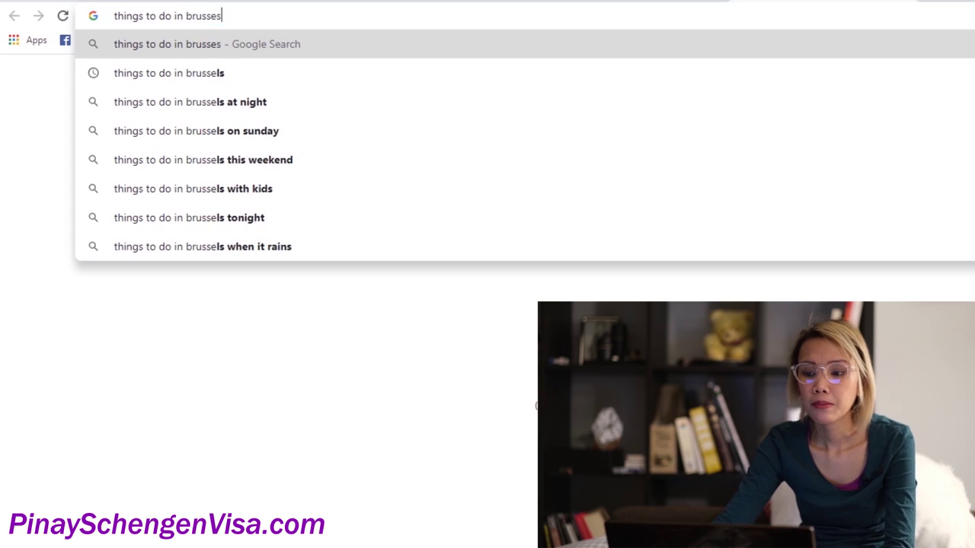
{"action": "key", "text": "Return"}
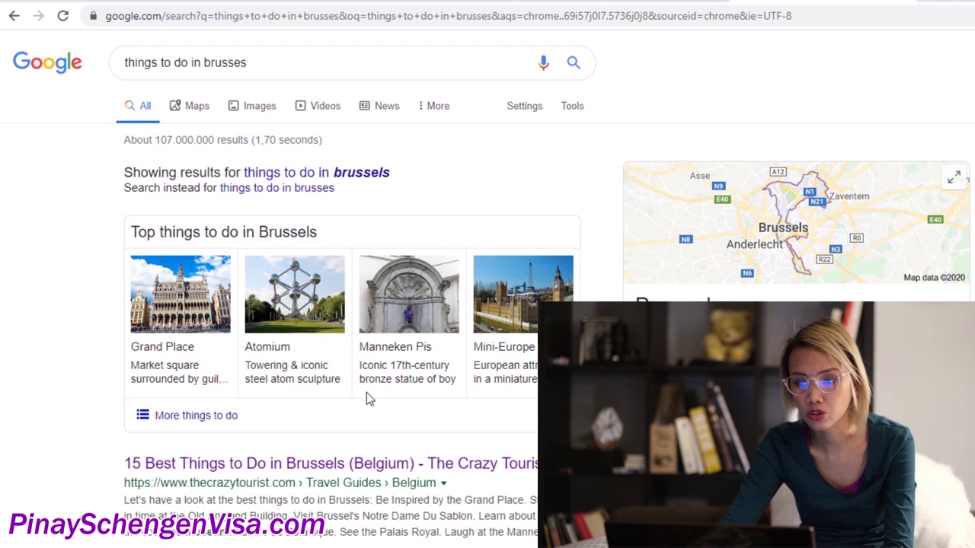
- Search for "google maps" in another new browser tab and open the Google Maps site from the results
{"action": "left_click", "coordinate": [920, 6]}
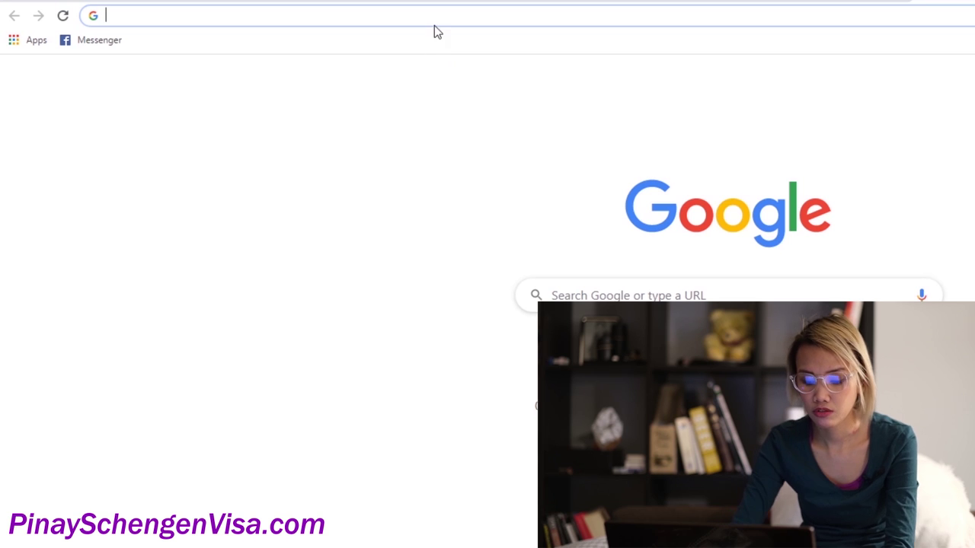
{"action": "type", "text": "google maps"}
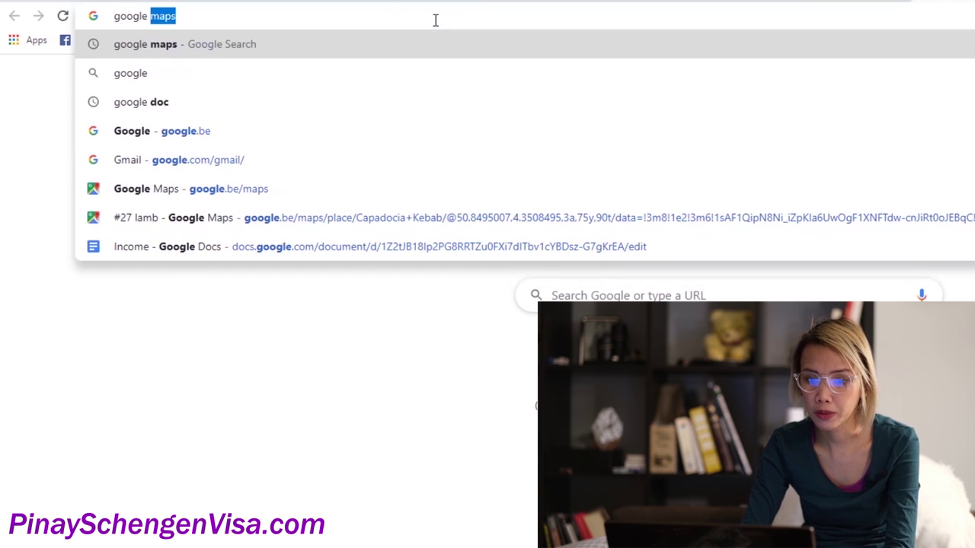
{"action": "key", "text": "Return"}
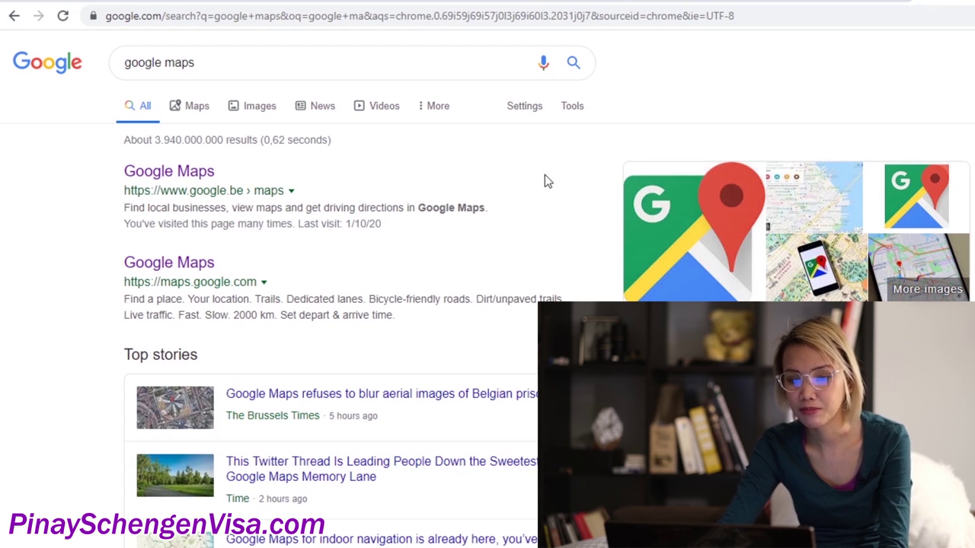
{"action": "left_click", "coordinate": [169, 173]}
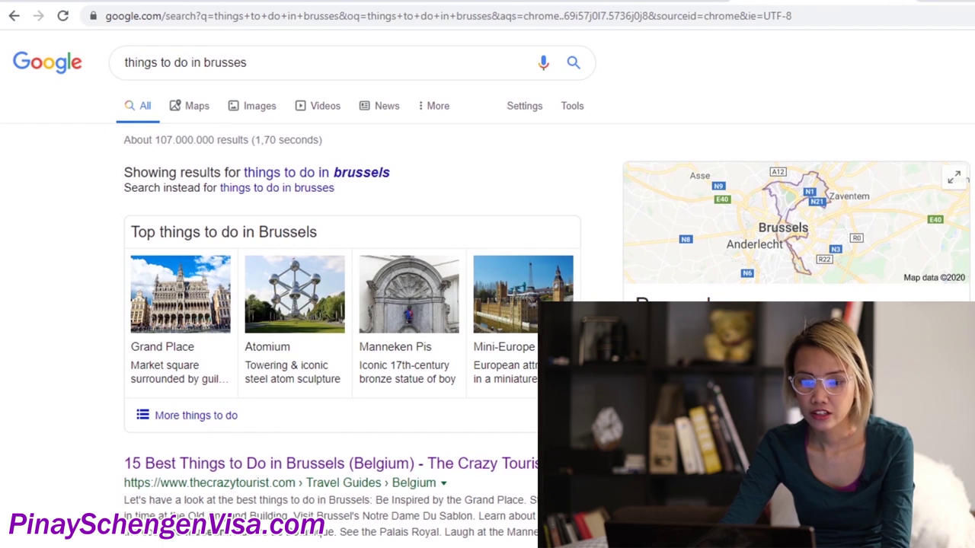
- Return to the Brussels search results and open the full list of things to do in a new tab, switching to it
{"action": "left_click_drag", "start_coordinate": [90, 240], "coordinate": [313, 254]}
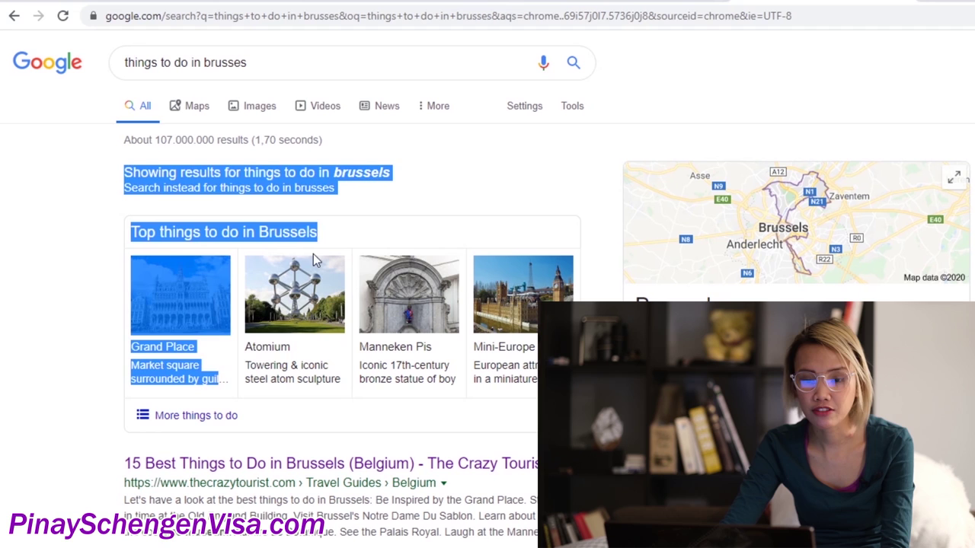
{"action": "left_click", "coordinate": [465, 182]}
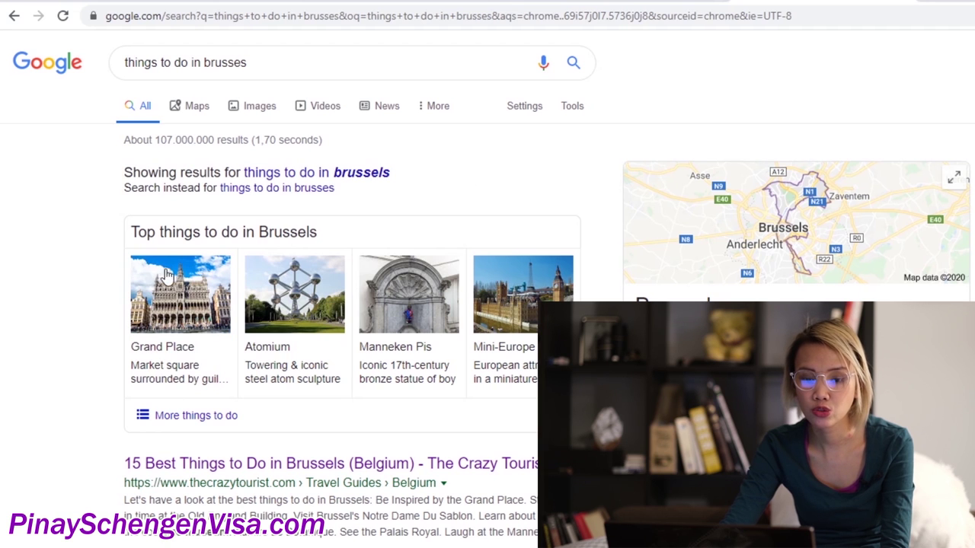
{"action": "right_click", "coordinate": [166, 420]}
{"action": "left_click", "coordinate": [227, 432]}
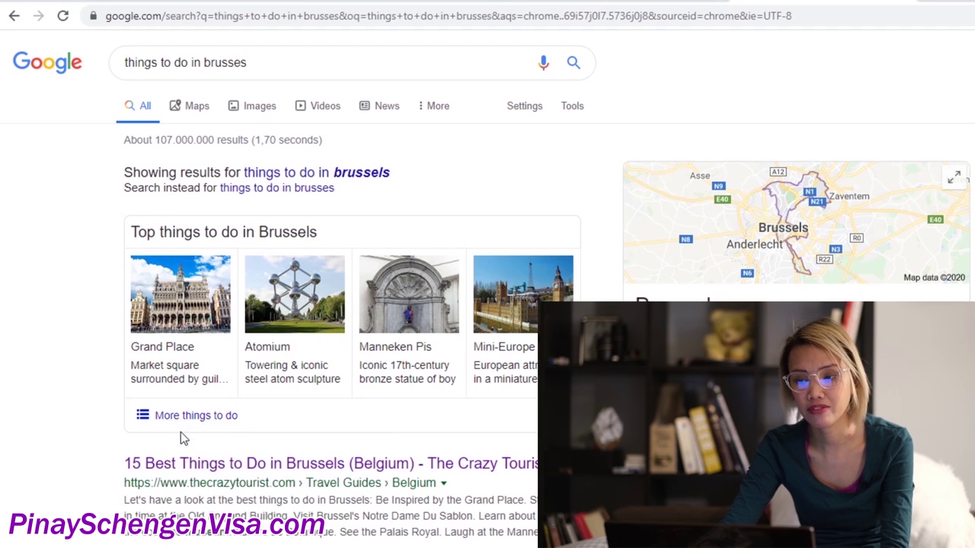
{"action": "key", "text": "ctrl+Tab"}
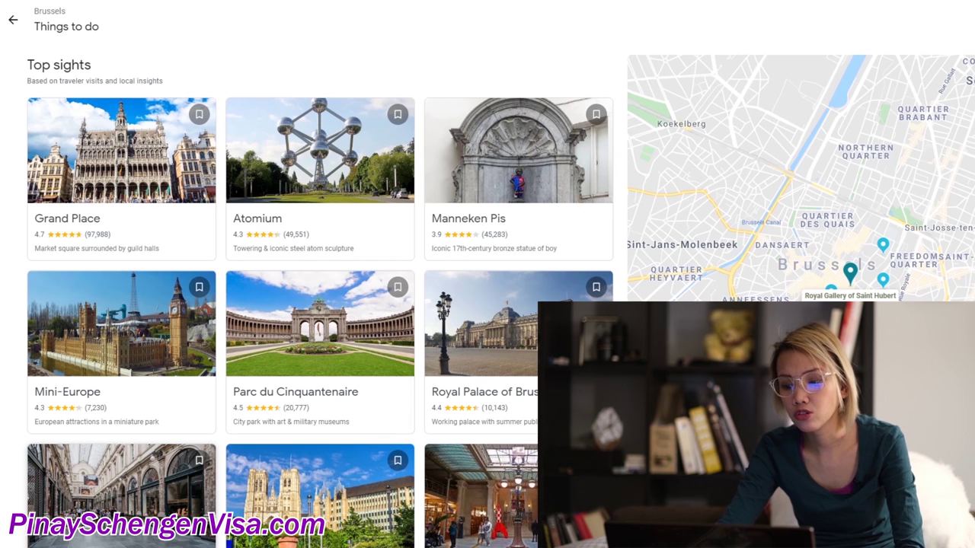
- Check where the Brussels sights lie on the map and bring up the sticky note listing the chosen attractions
{"action": "left_click_drag", "start_coordinate": [840, 325], "coordinate": [822, 289]}
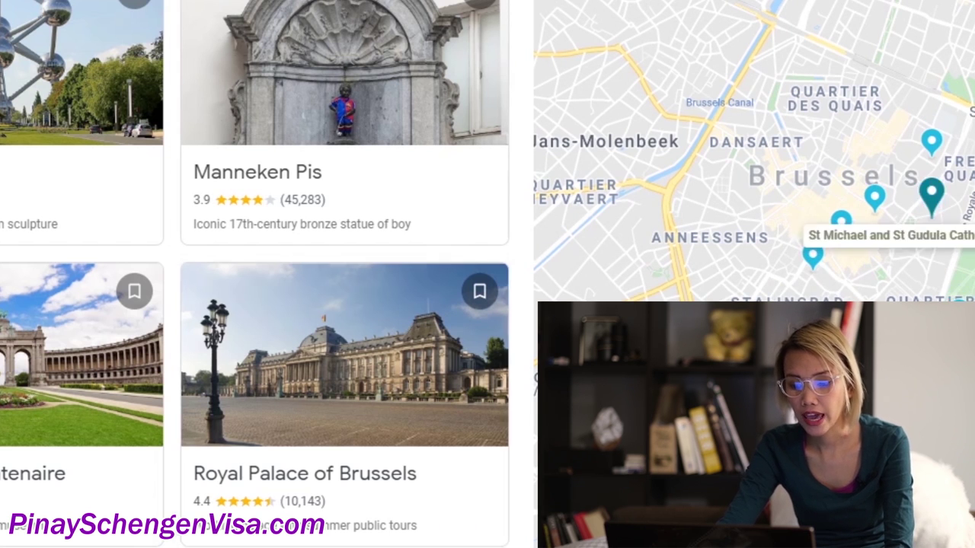
{"action": "key", "text": "alt+Tab"}
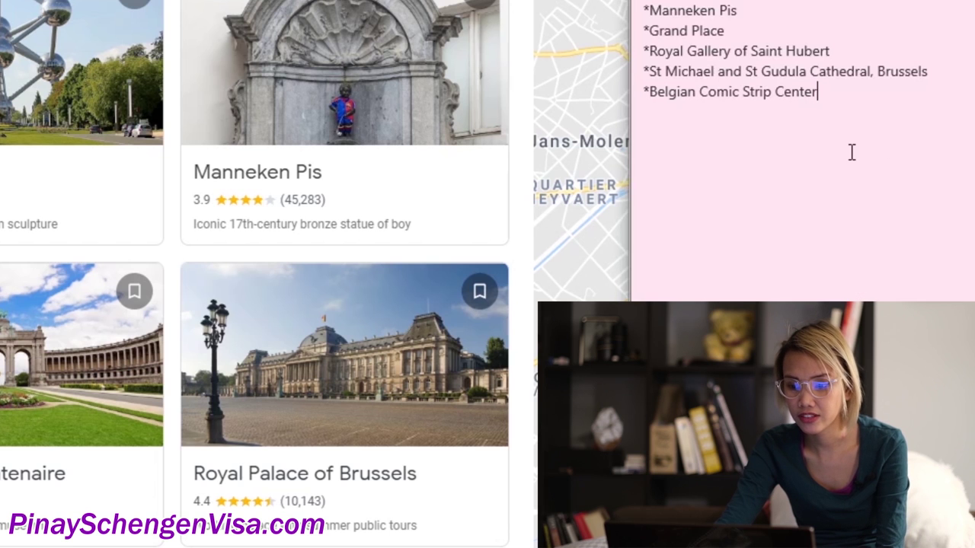
{"action": "left_click", "coordinate": [683, 11]}
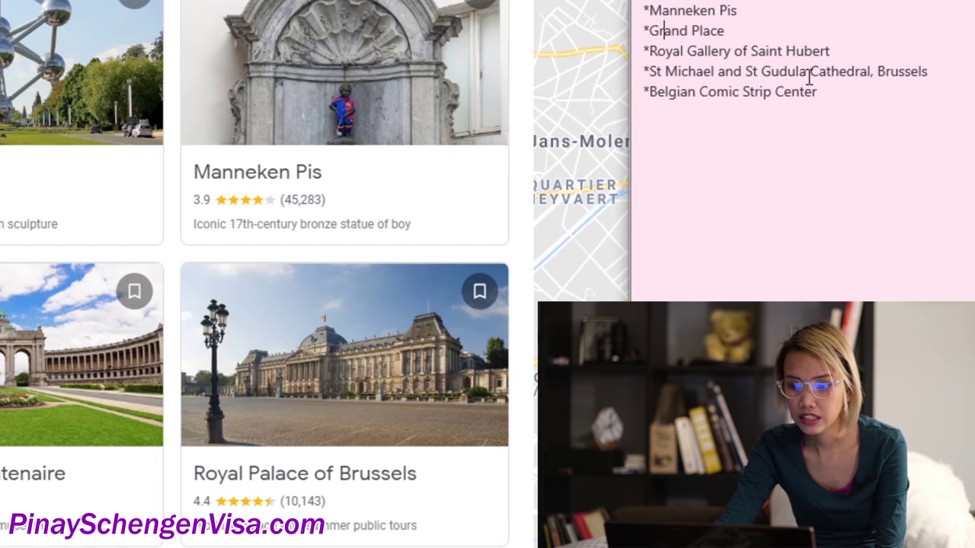
- Copy the list from "*Manneken Pis" through "*Belgian Comic Strip Center" from the sticky note and return to the itinerary document
{"action": "left_click_drag", "start_coordinate": [818, 91], "coordinate": [638, 13]}
{"action": "key", "text": "ctrl+c"}
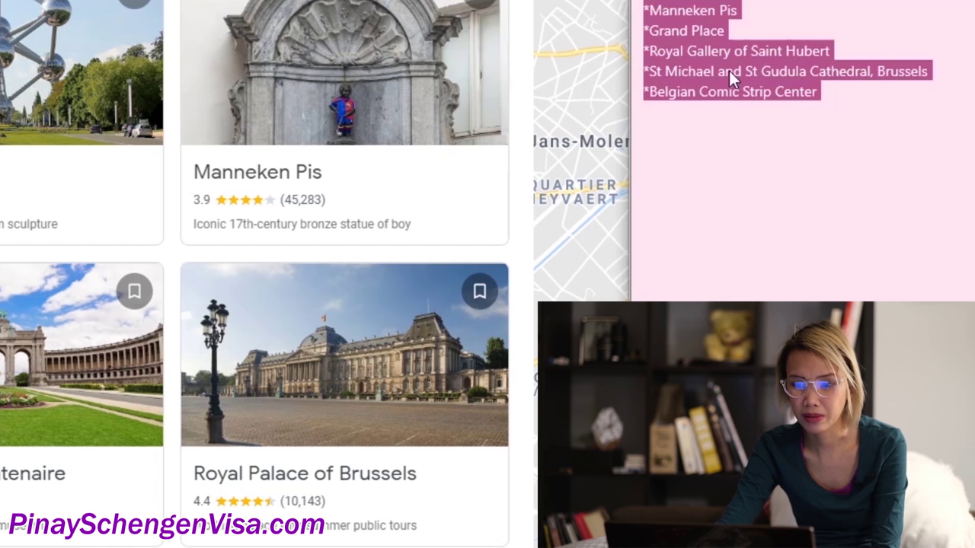
{"action": "left_click", "coordinate": [609, 15]}
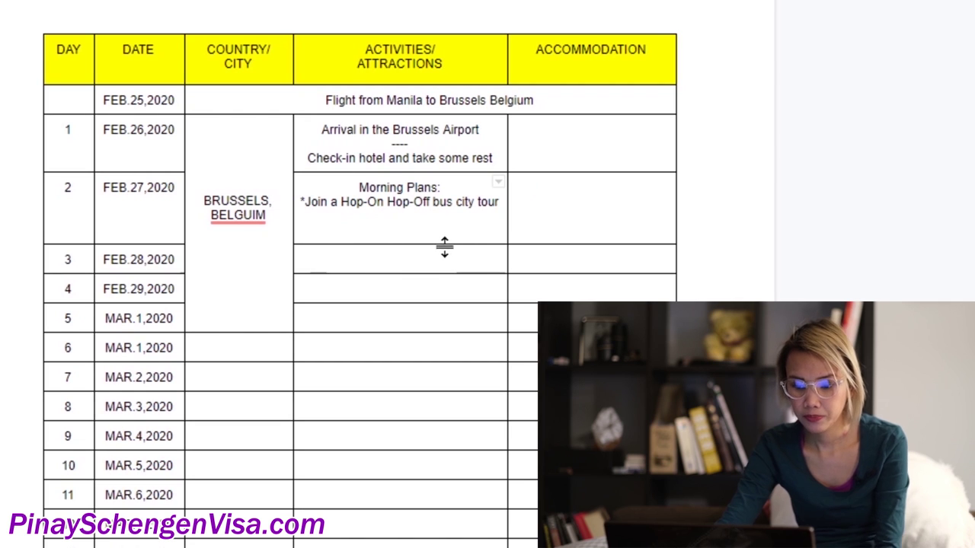
- Enter the heading "Whole day Plan:" in the activities cell for FEB.28,2020 and paste the copied attractions beneath it
{"action": "double_click", "coordinate": [418, 229]}
{"action": "left_click", "coordinate": [401, 260]}
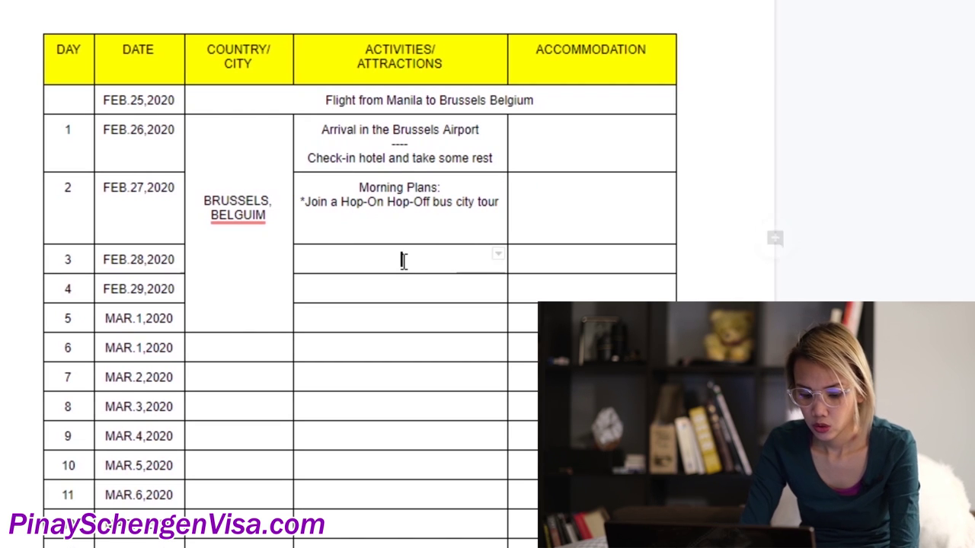
{"action": "type", "text": "Whole"}
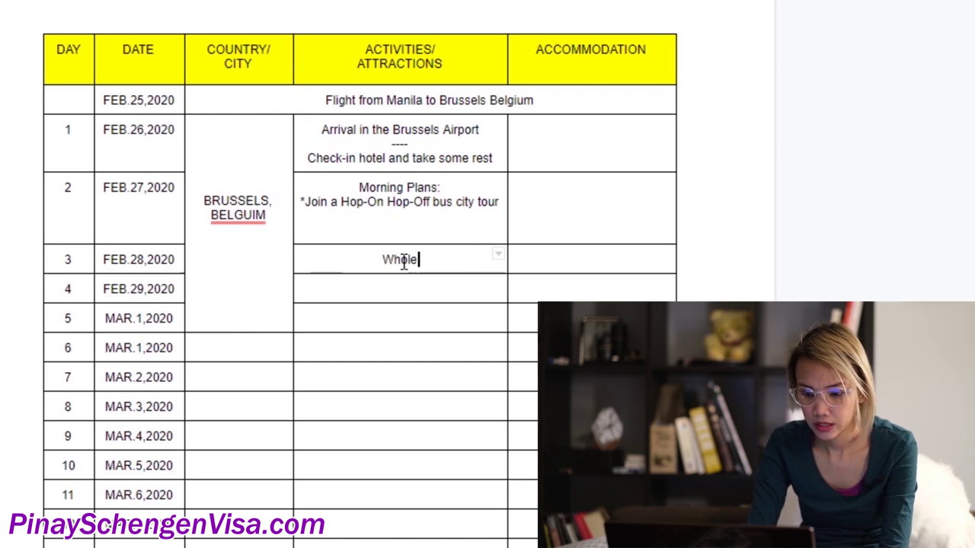
{"action": "type", "text": " day Pla"}
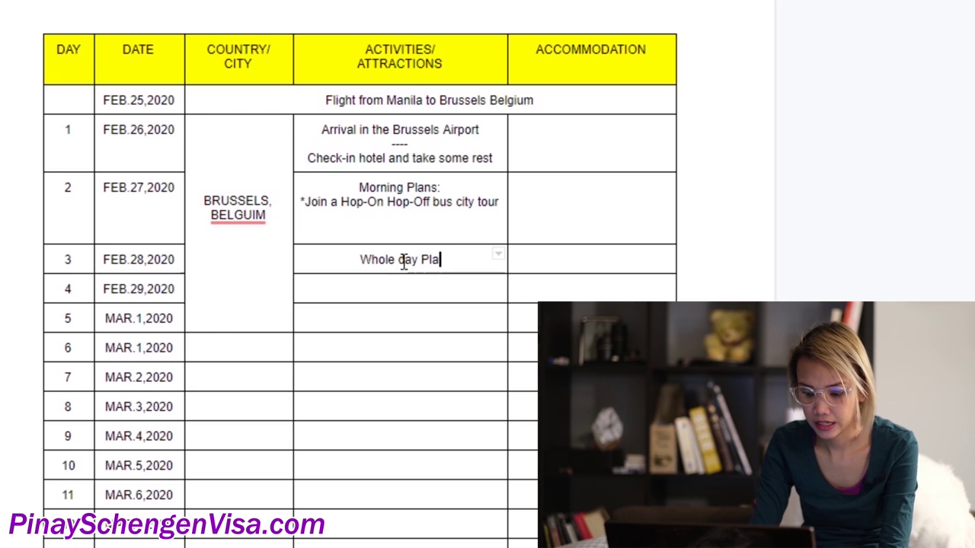
{"action": "type", "text": "n:"}
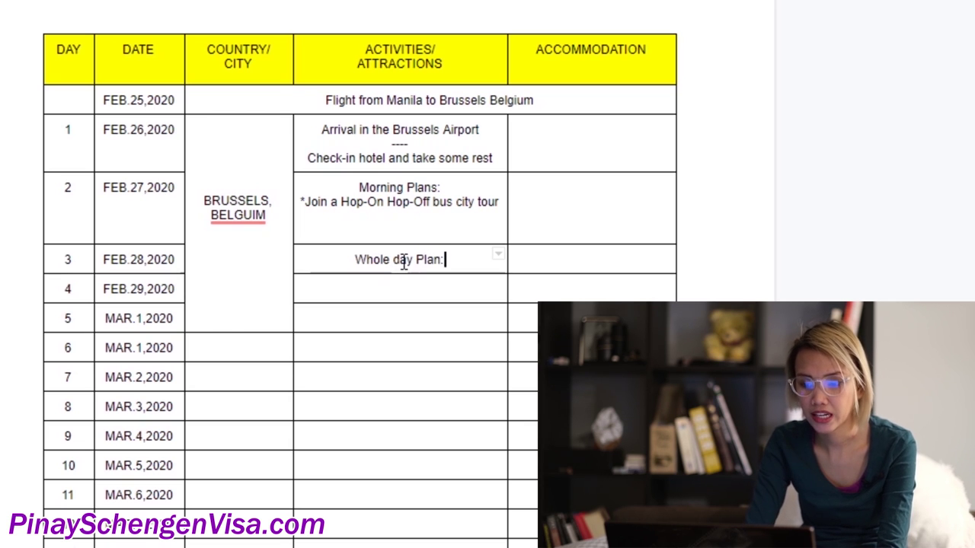
{"action": "key", "text": "alt+Return"}
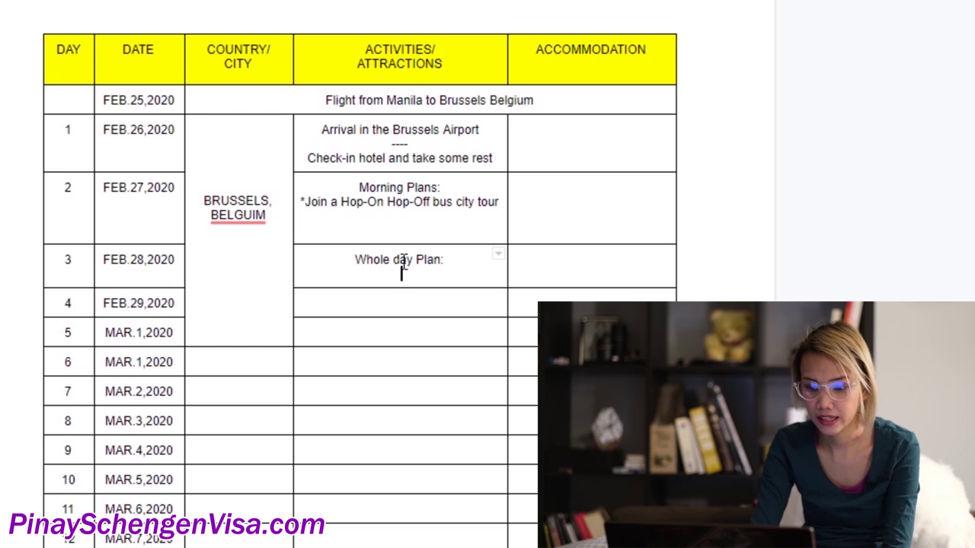
{"action": "key", "text": "ctrl+v"}
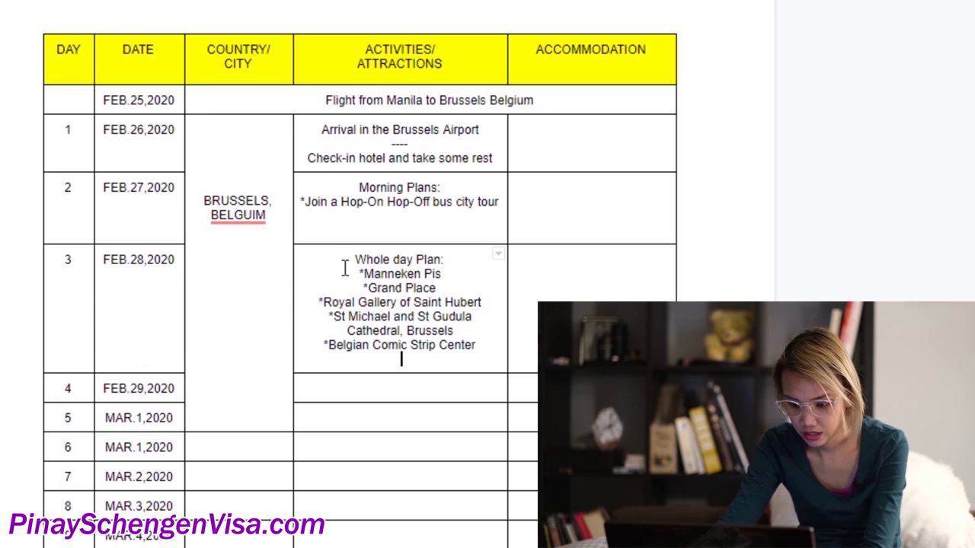
- Left-align each pasted attraction line in the day 3 activities cell, keeping the heading centred
{"action": "key", "text": "BackSpace"}
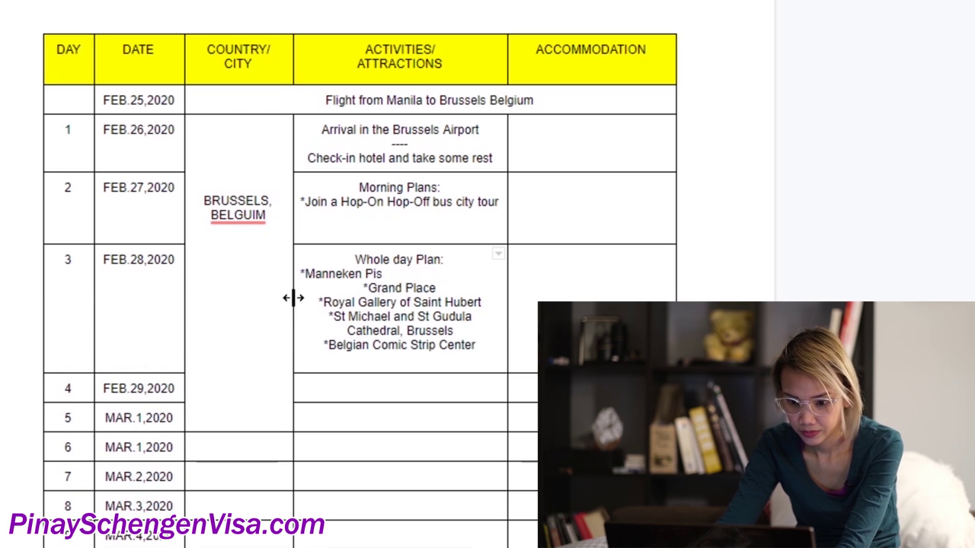
{"action": "left_click", "coordinate": [364, 289]}
{"action": "key", "text": "BackSpace"}
{"action": "left_click", "coordinate": [320, 302]}
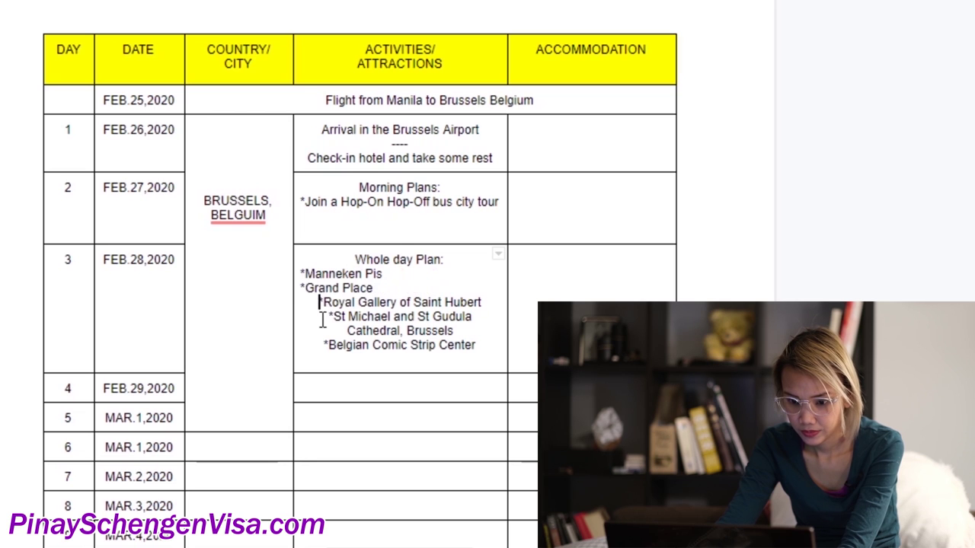
{"action": "key", "text": "BackSpace"}
{"action": "left_click", "coordinate": [329, 317]}
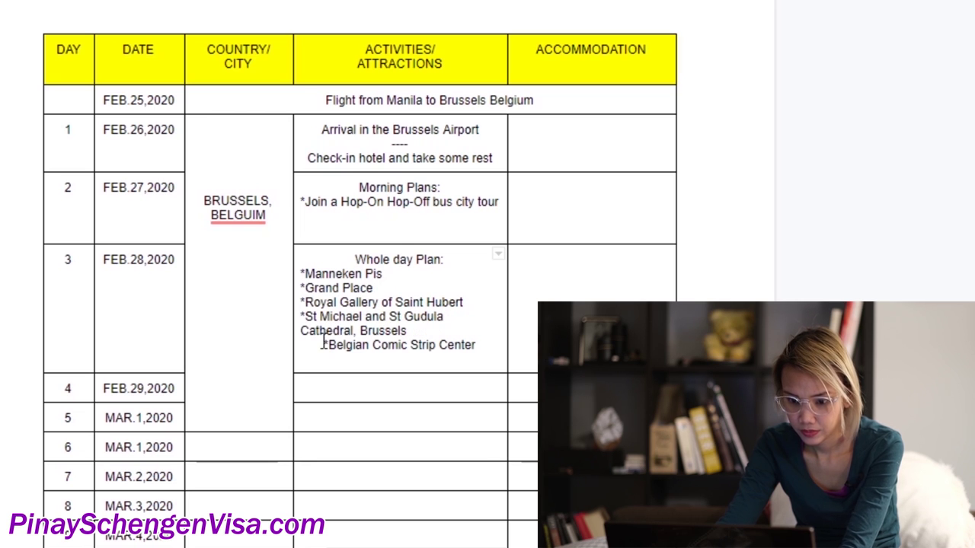
{"action": "left_click", "coordinate": [323, 345]}
{"action": "key", "text": "BackSpace"}
{"action": "key", "text": "BackSpace"}
{"action": "key", "text": "BackSpace"}
{"action": "key", "text": "BackSpace"}
{"action": "key", "text": "BackSpace"}
{"action": "key", "text": "BackSpace"}
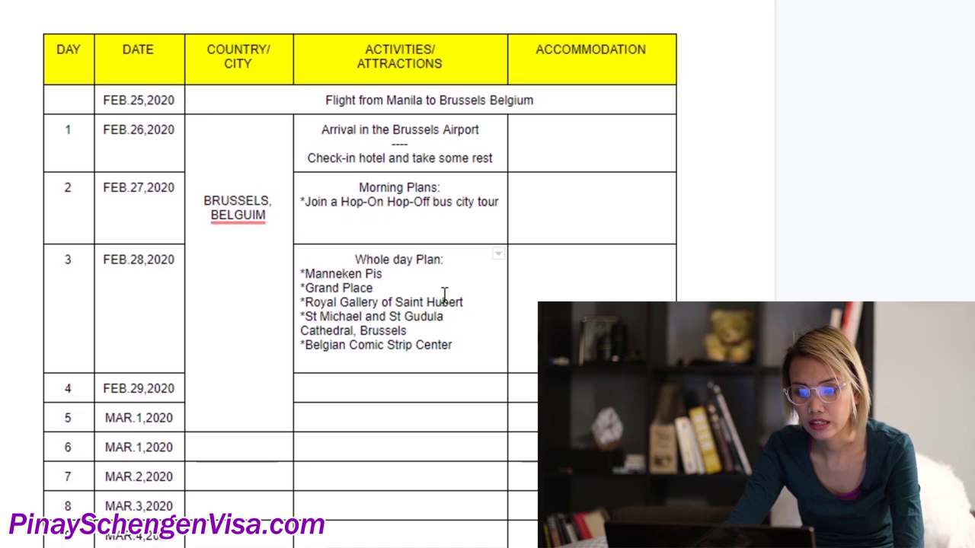
- Put "Visit" before Manneken Pis and "stroll around" before Grand Place, and remove the empty line ending the day 3 list
{"action": "left_click", "coordinate": [358, 260]}
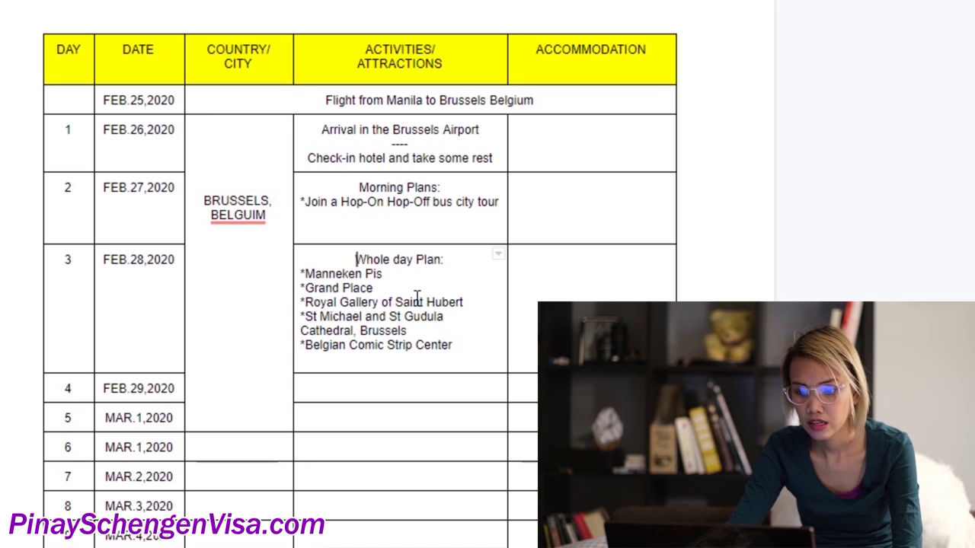
{"action": "left_click", "coordinate": [444, 260]}
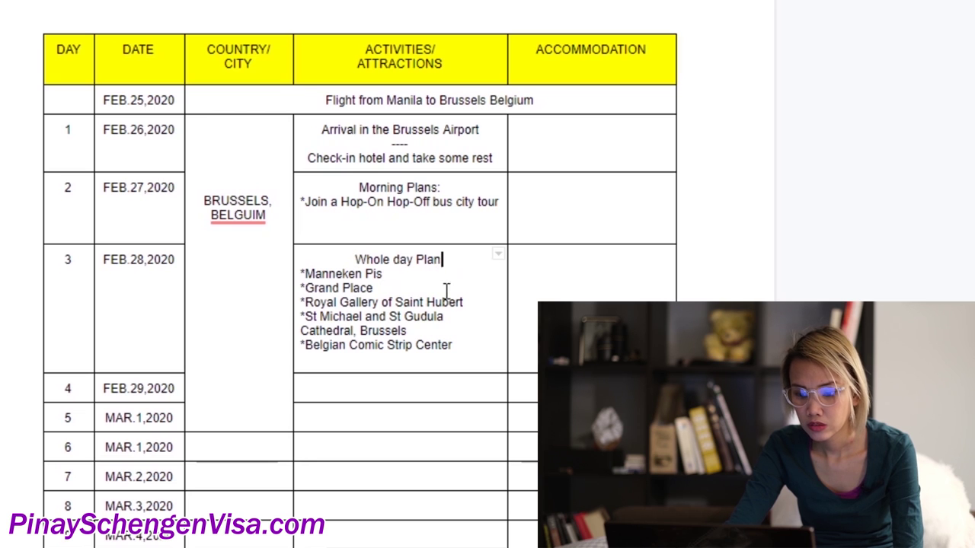
{"action": "left_click", "coordinate": [305, 273]}
{"action": "type", "text": "Visit"}
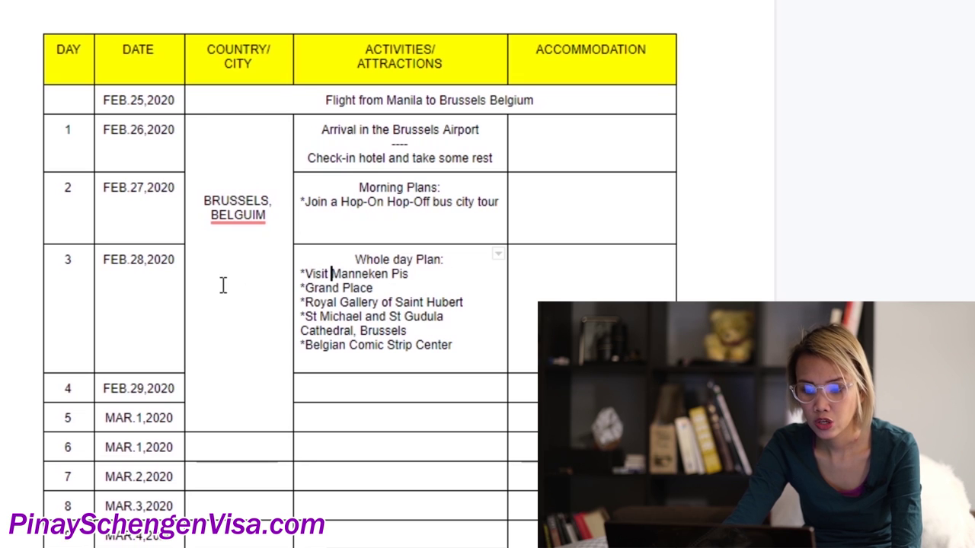
{"action": "left_click", "coordinate": [304, 288]}
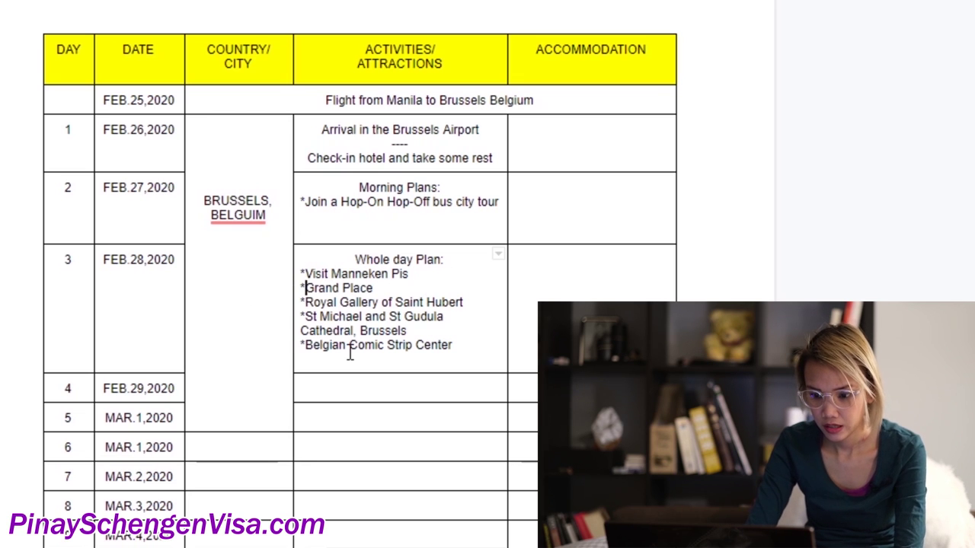
{"action": "type", "text": "stroll"}
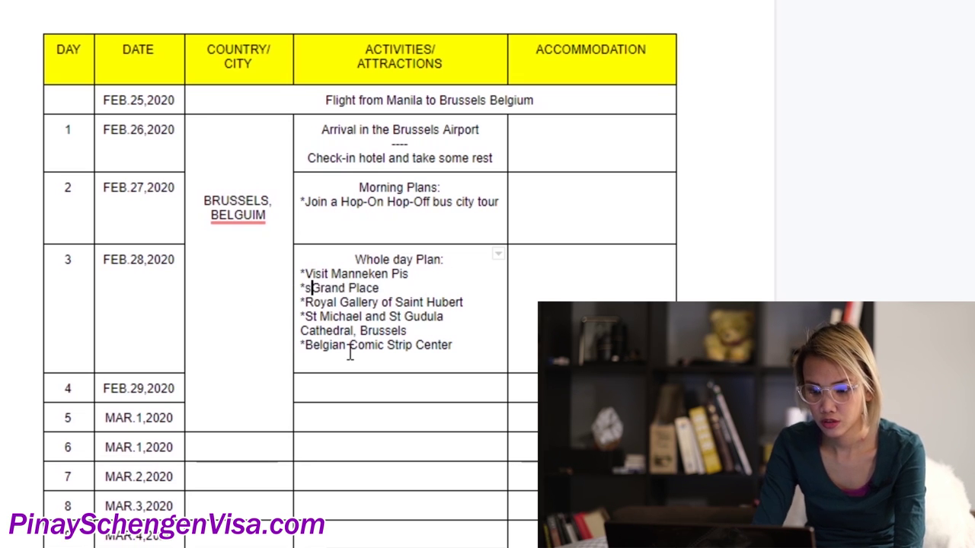
{"action": "type", "text": " around"}
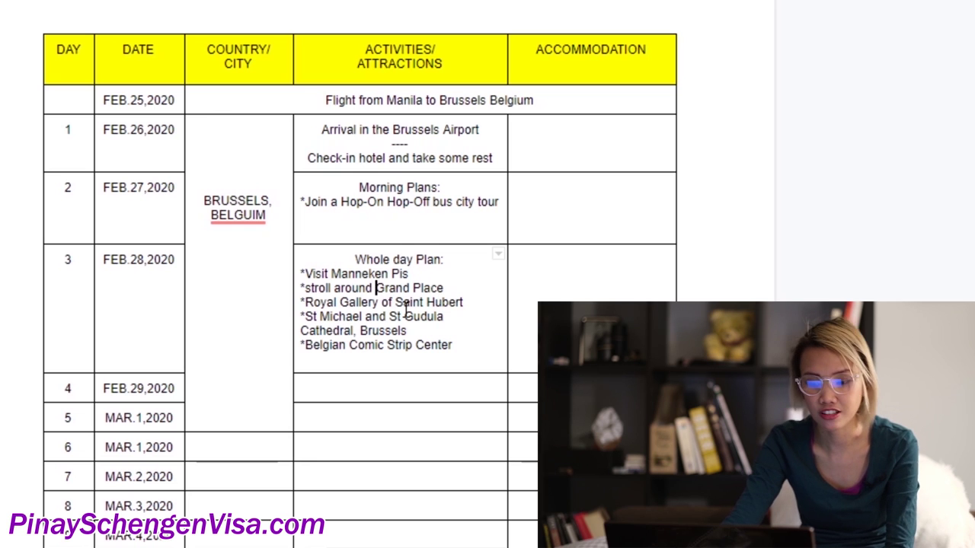
{"action": "left_click", "coordinate": [356, 359]}
{"action": "key", "text": "BackSpace"}
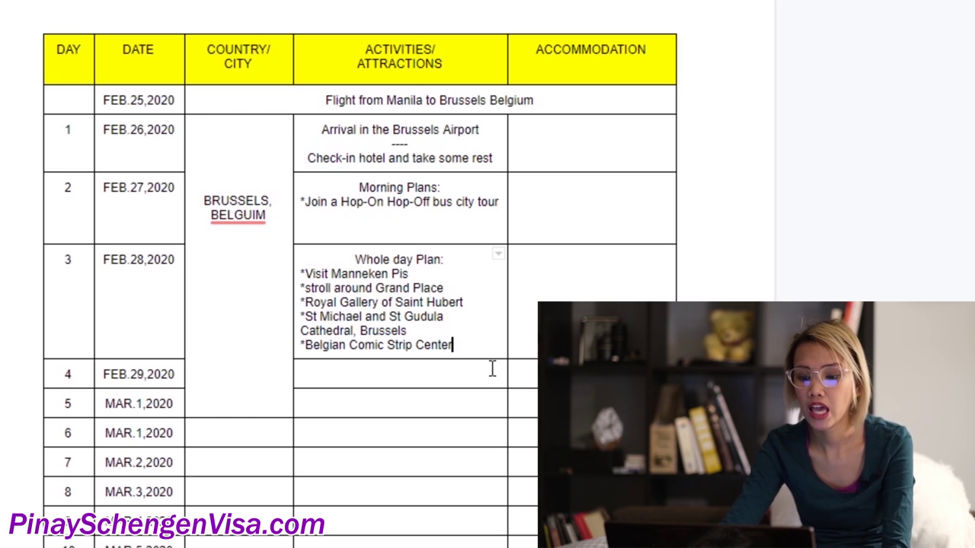
- Add the heading "Afternoon Plan:" below the bus city tour in the day 2 activities cell
{"action": "left_click", "coordinate": [454, 229]}
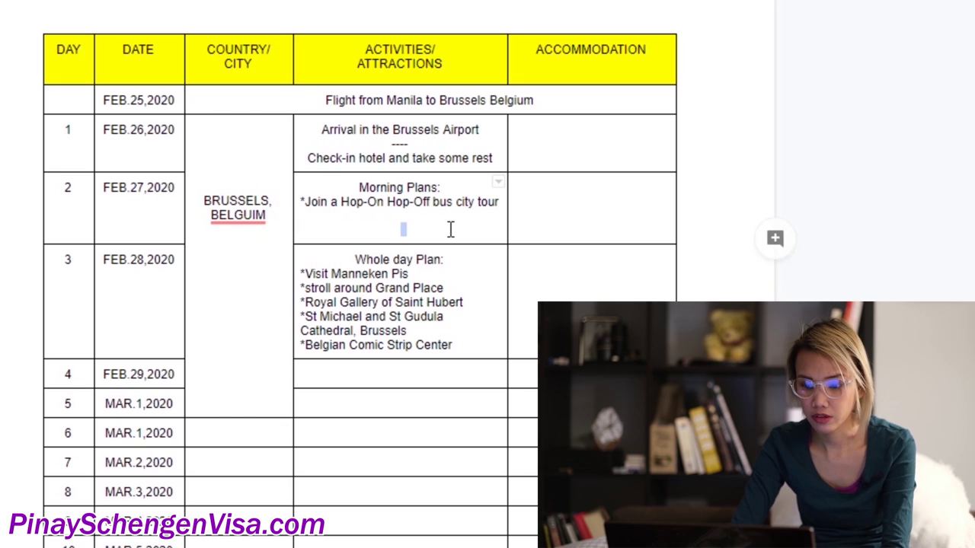
{"action": "type", "text": "Mornin"}
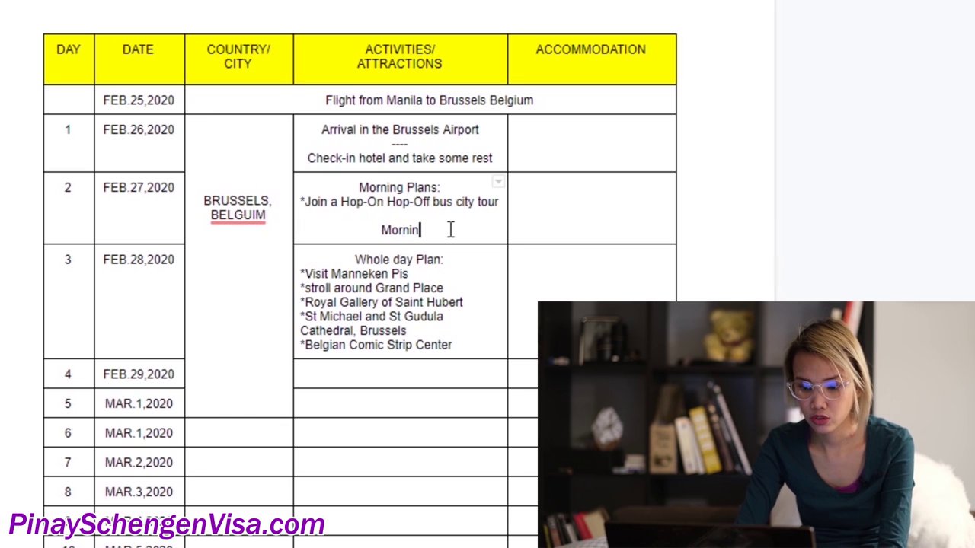
{"action": "key", "text": "BackSpace"}
{"action": "key", "text": "BackSpace"}
{"action": "key", "text": "BackSpace"}
{"action": "key", "text": "BackSpace"}
{"action": "key", "text": "BackSpace"}
{"action": "key", "text": "BackSpace"}
{"action": "type", "text": "Af"}
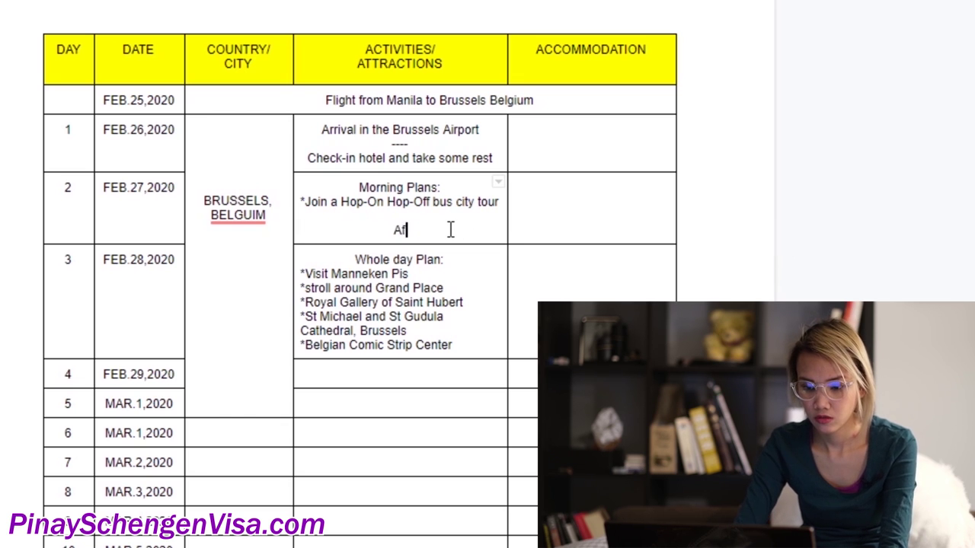
{"action": "type", "text": "ternoon Pl"}
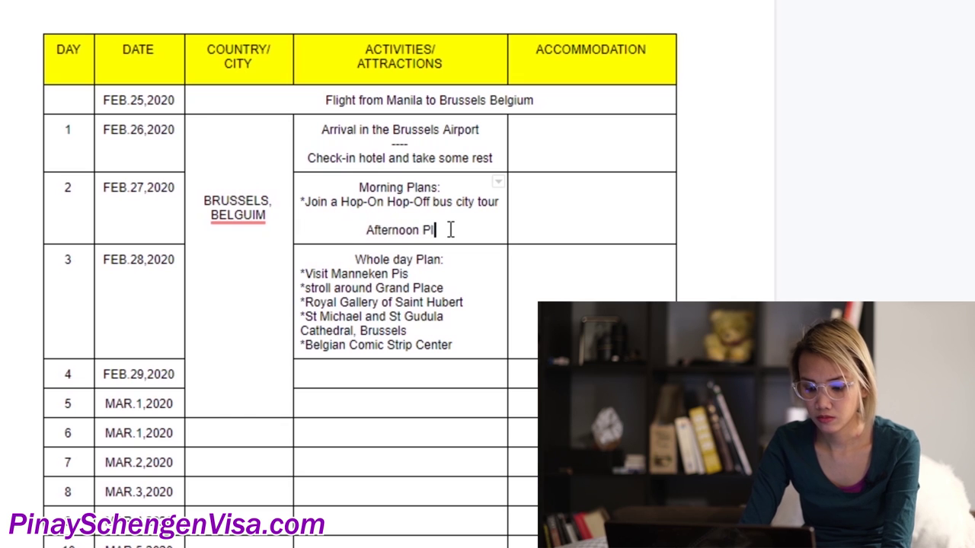
{"action": "type", "text": "an:"}
- Add the line "*Visit choco museum" under the day 2 afternoon heading
{"action": "key", "text": "alt+Return"}
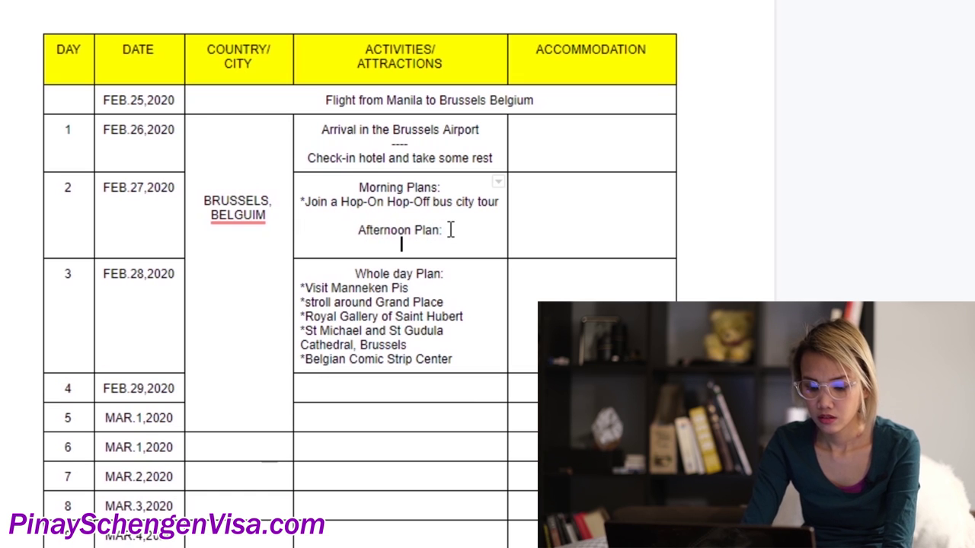
{"action": "type", "text": "*Visit"}
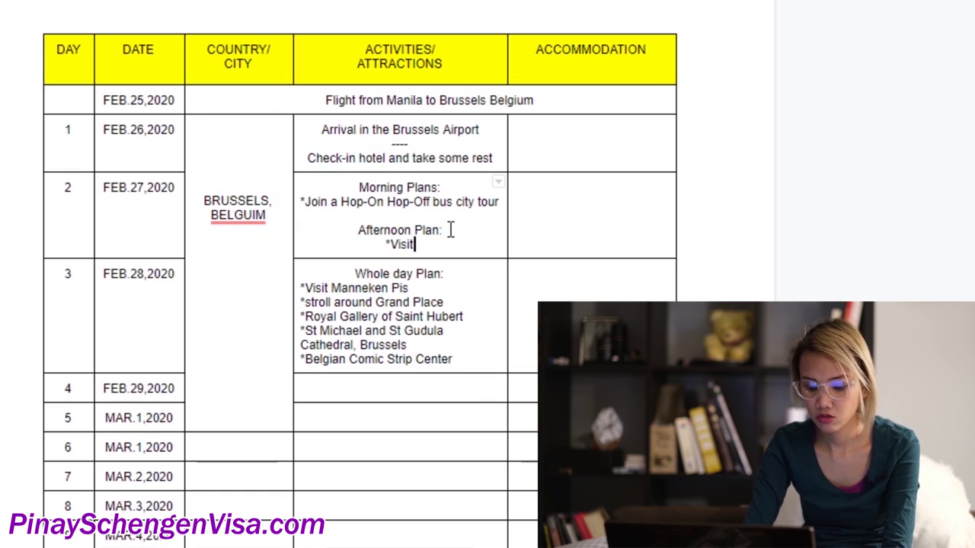
{"action": "type", "text": " choco"}
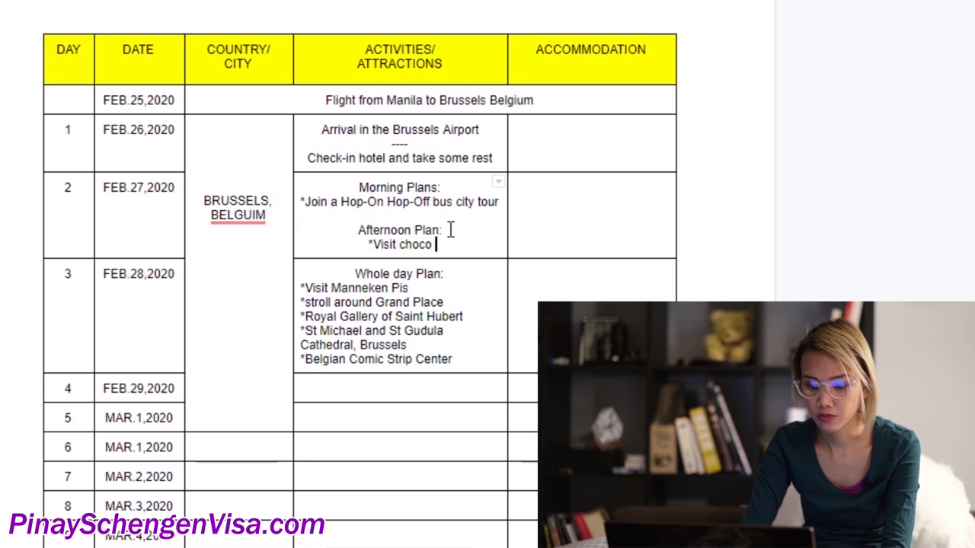
{"action": "type", "text": " museum"}
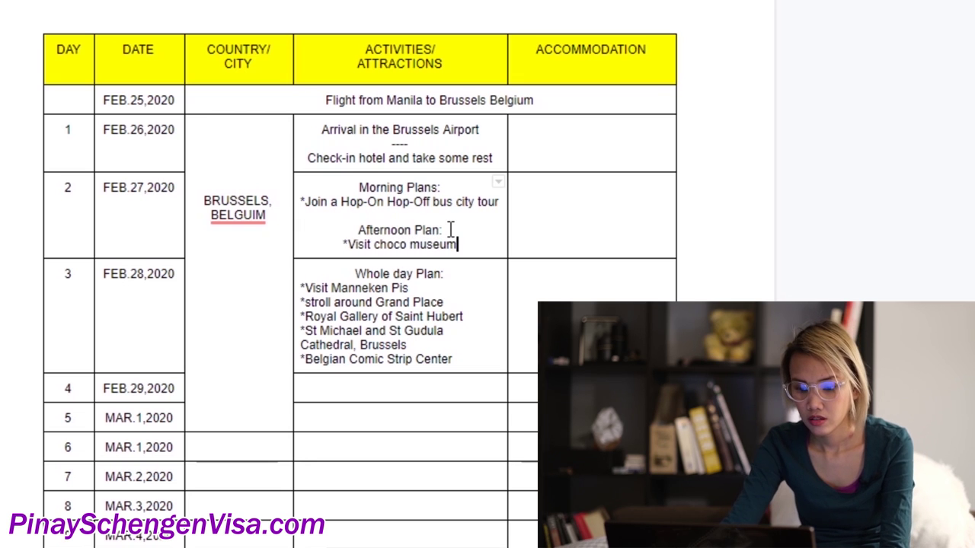
- Enter the heading "Whole day plan:" in the activities cell for FEB.29,2020
{"action": "left_click", "coordinate": [401, 387]}
{"action": "left_click", "coordinate": [407, 386]}
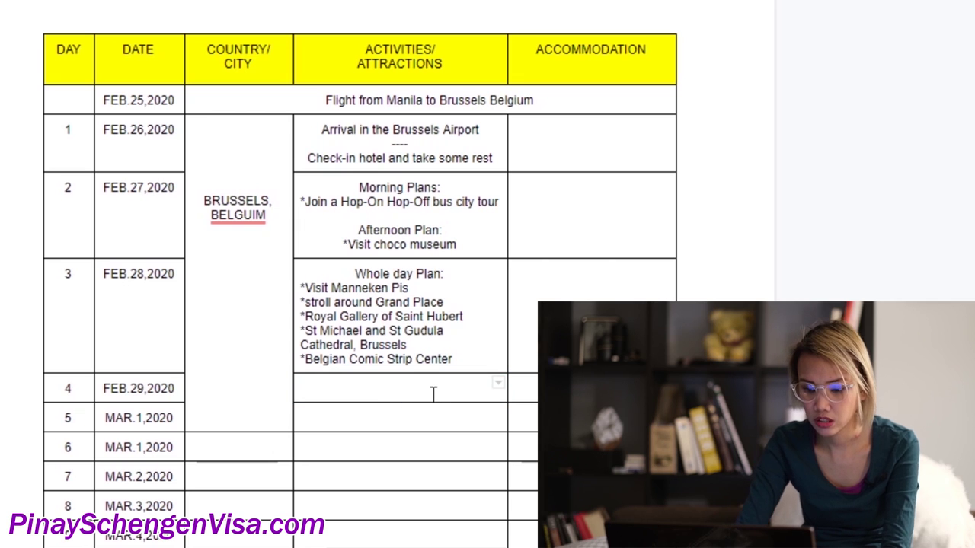
{"action": "type", "text": "wHOL"}
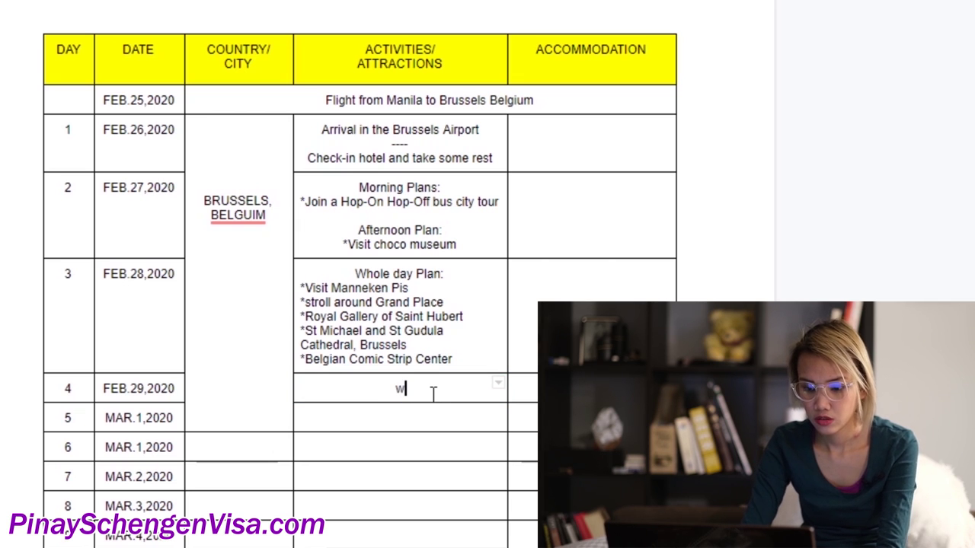
{"action": "key", "text": "BackSpace"}
{"action": "key", "text": "BackSpace"}
{"action": "key", "text": "BackSpace"}
{"action": "key", "text": "BackSpace"}
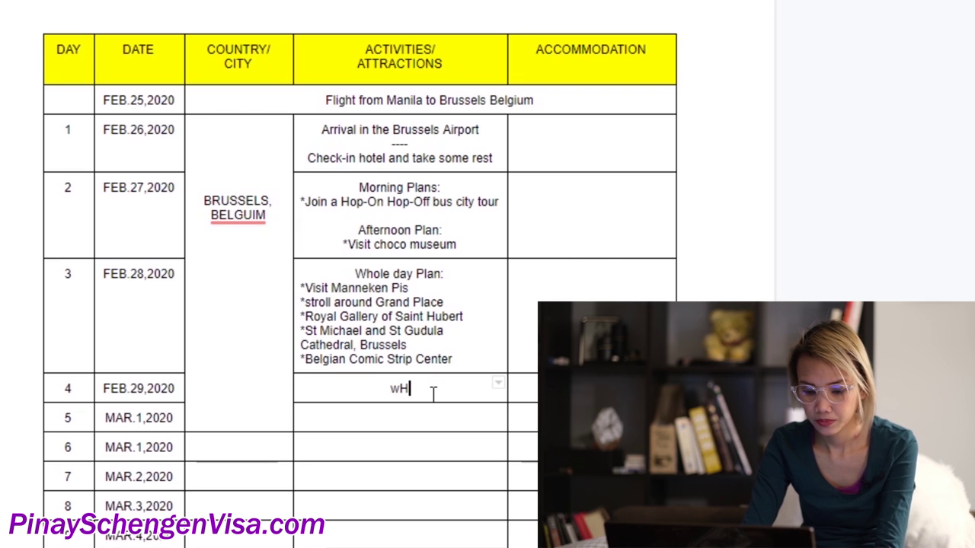
{"action": "type", "text": "Who"}
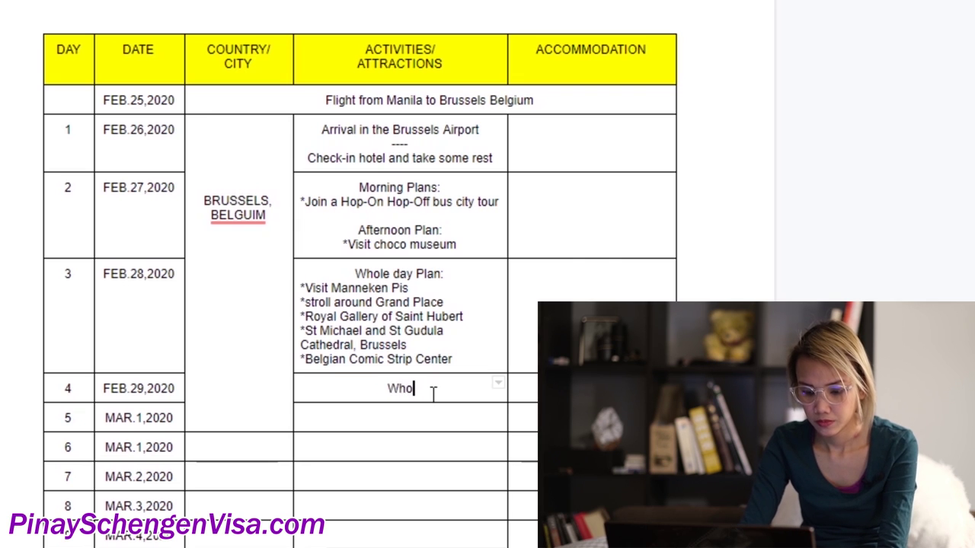
{"action": "type", "text": "le day plan:"}
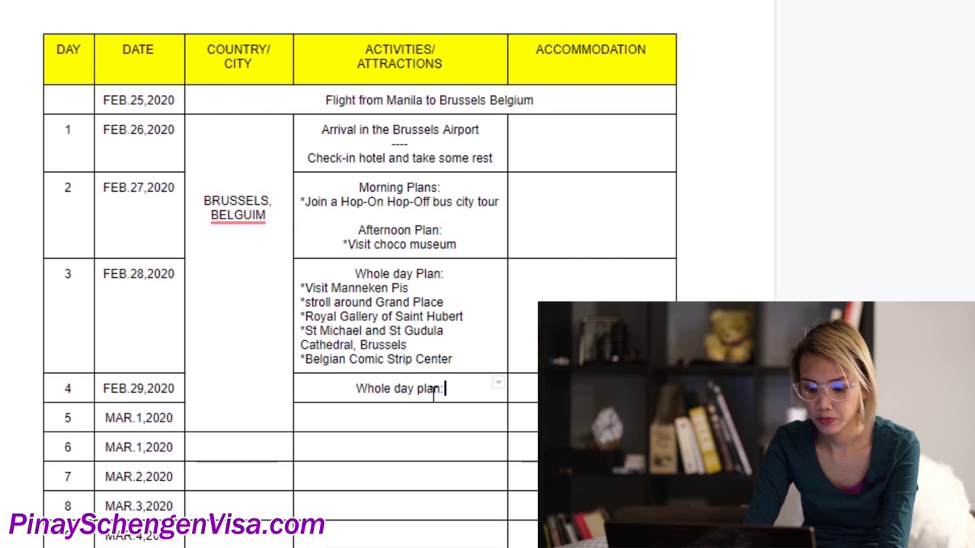
- Add the line "Join a free walking city tour" under the whole day heading in the day 4 activities cell
{"action": "key", "text": "Return"}
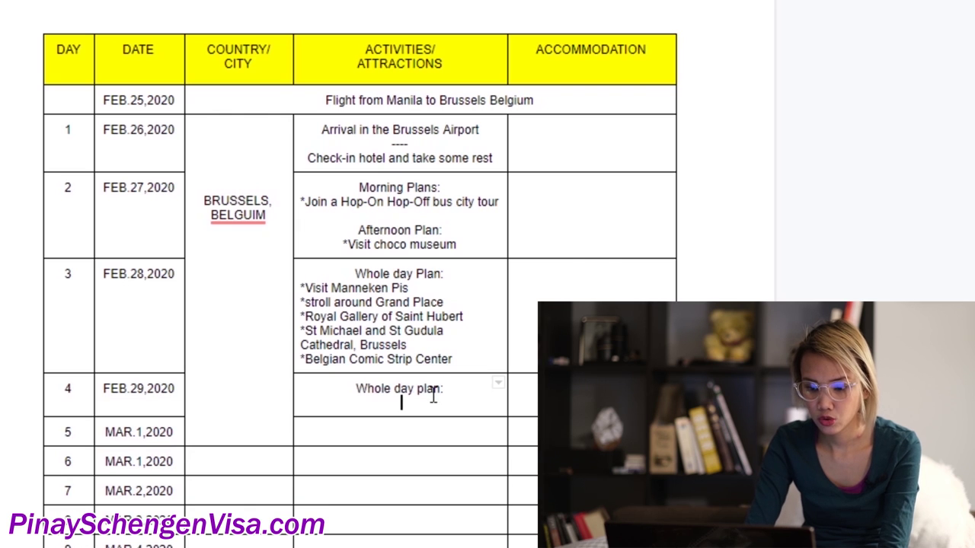
{"action": "type", "text": "Jo"}
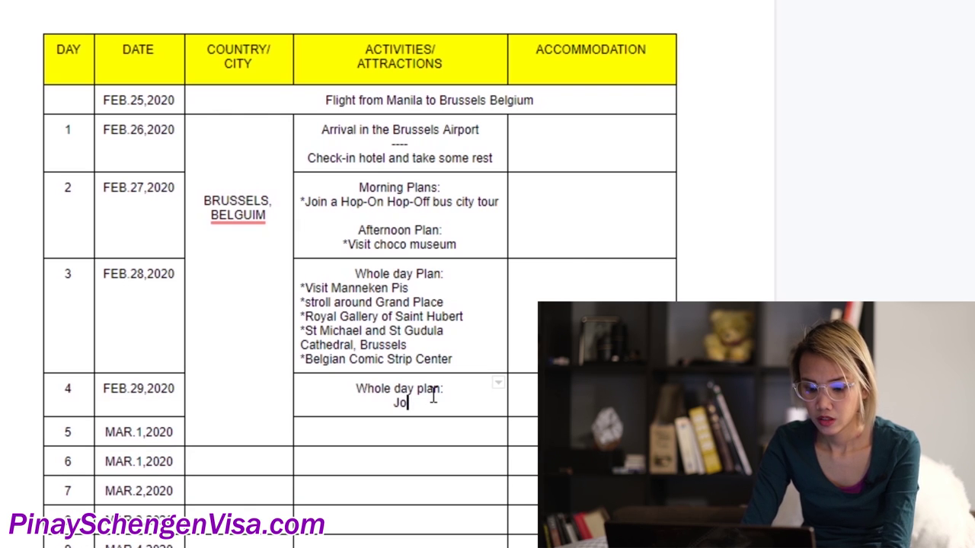
{"action": "type", "text": "in a free w"}
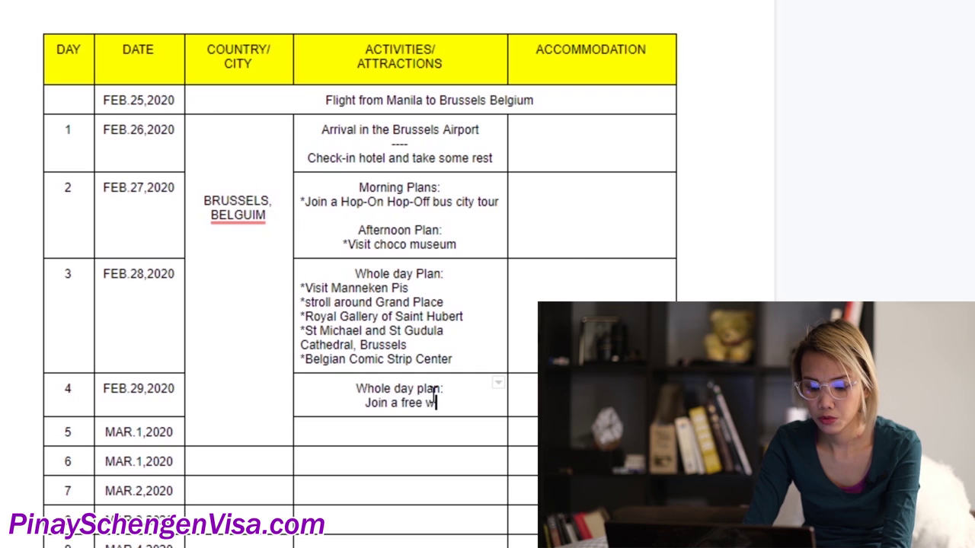
{"action": "type", "text": "alking cit"}
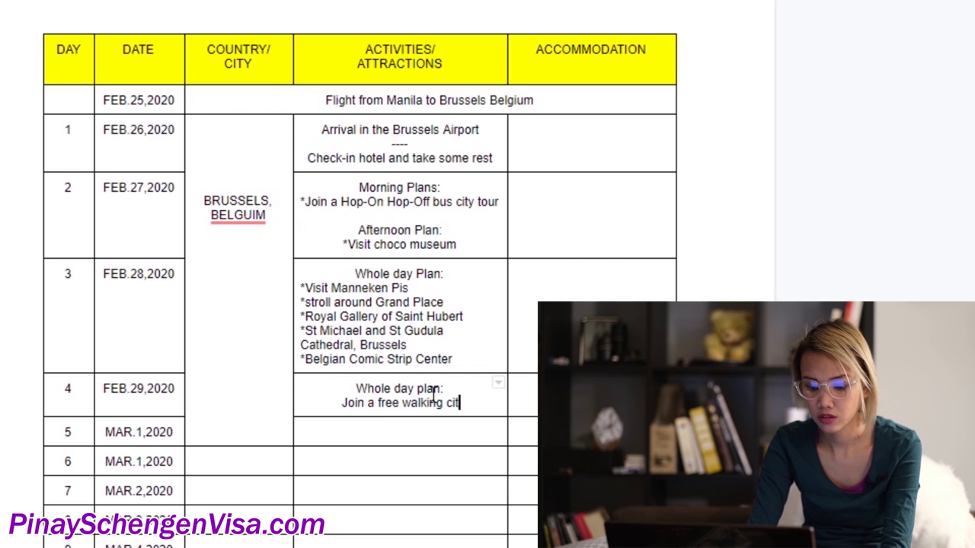
{"action": "type", "text": "y tour"}
- Start a new line below the walking tour in the day 4 cell reading "Speant the rest of the day in"
{"action": "key", "text": "ctrl+Return"}
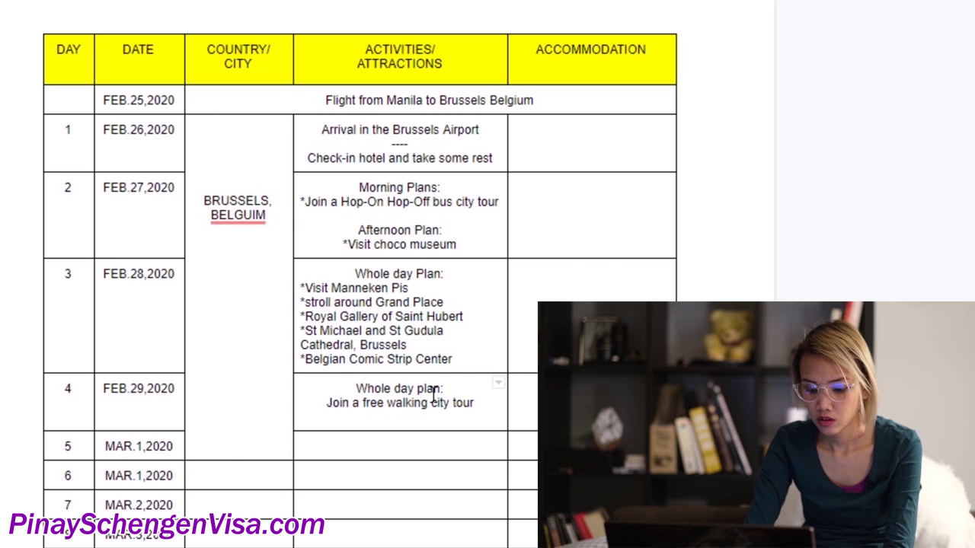
{"action": "type", "text": "Spean"}
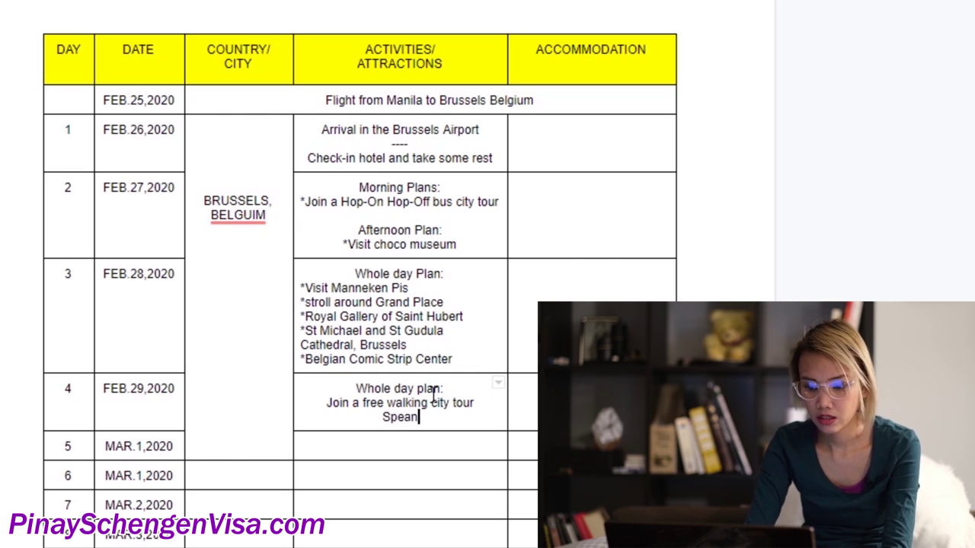
{"action": "type", "text": "t the"}
{"action": "key", "text": "BackSpace"}
{"action": "key", "text": "BackSpace"}
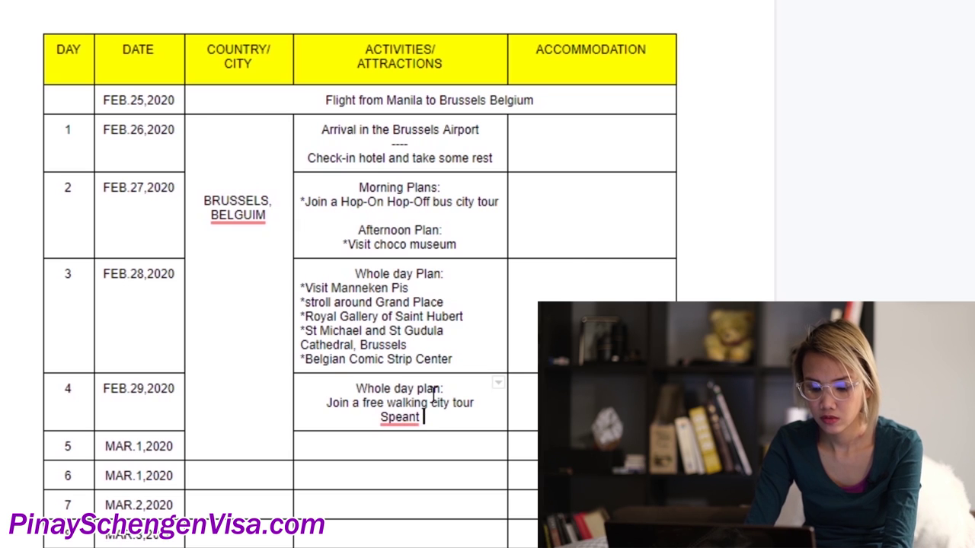
{"action": "type", "text": "the whole "}
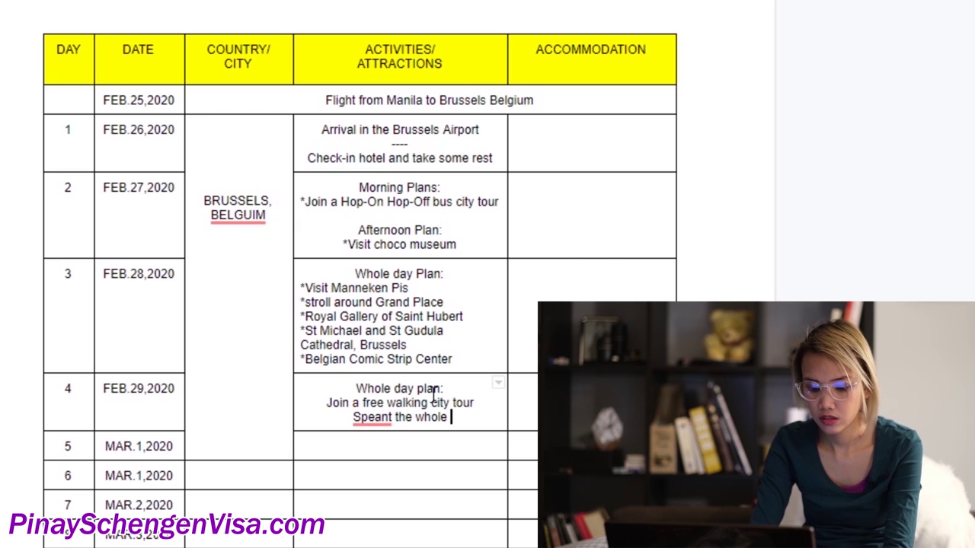
{"action": "type", "text": "day"}
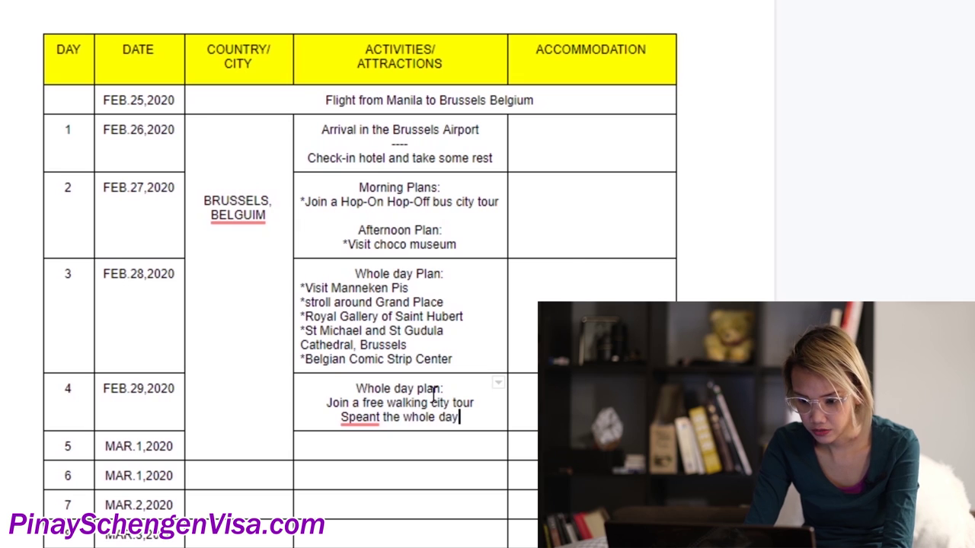
{"action": "key", "text": "BackSpace"}
{"action": "key", "text": "BackSpace"}
{"action": "key", "text": "BackSpace"}
{"action": "key", "text": "BackSpace"}
{"action": "key", "text": "BackSpace"}
{"action": "key", "text": "BackSpace"}
{"action": "key", "text": "BackSpace"}
{"action": "key", "text": "BackSpace"}
{"action": "key", "text": "BackSpace"}
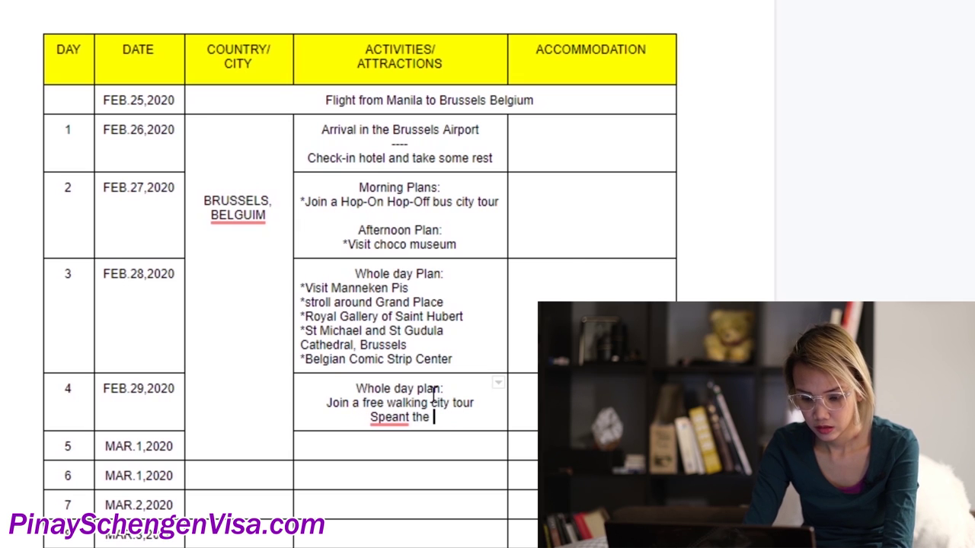
{"action": "type", "text": "rest of the "}
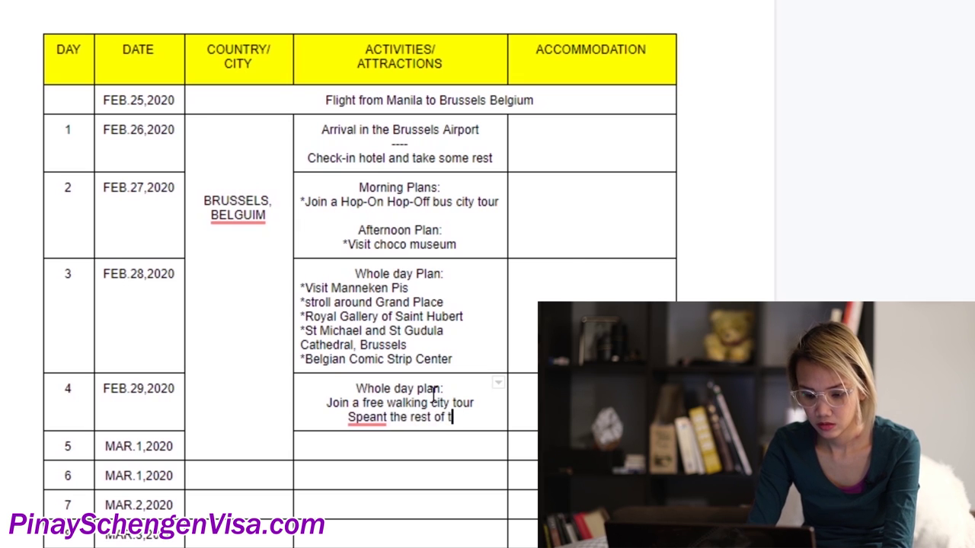
{"action": "type", "text": "day in"}
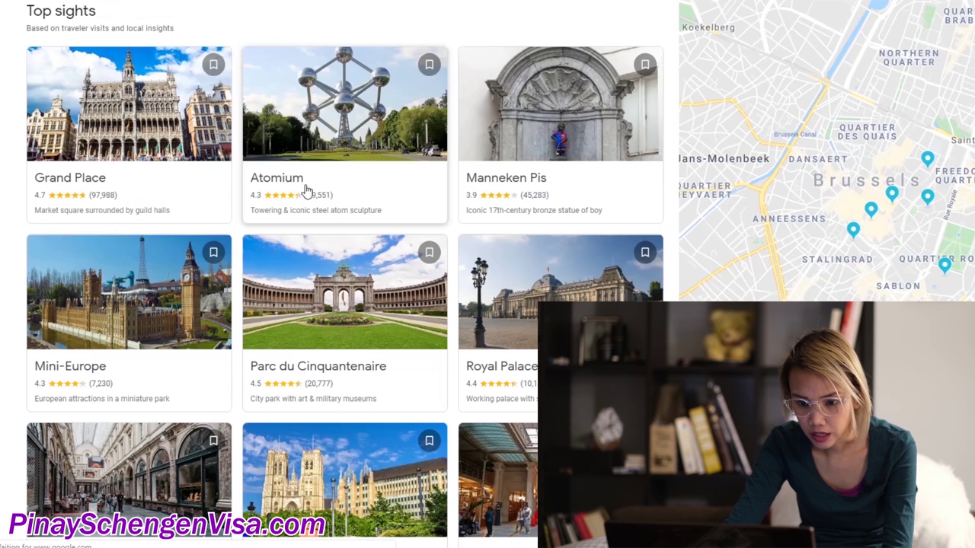
- Complete the last day 4 line with the sight name "Atomium" and correct the misspelled "Speant" to "Spent"
{"action": "left_click_drag", "start_coordinate": [304, 178], "coordinate": [255, 186]}
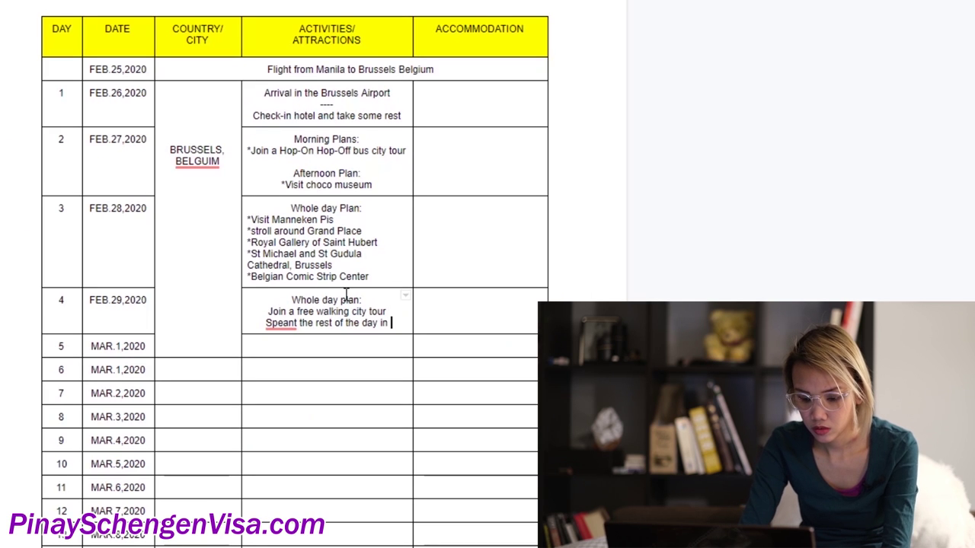
{"action": "type", "text": "A"}
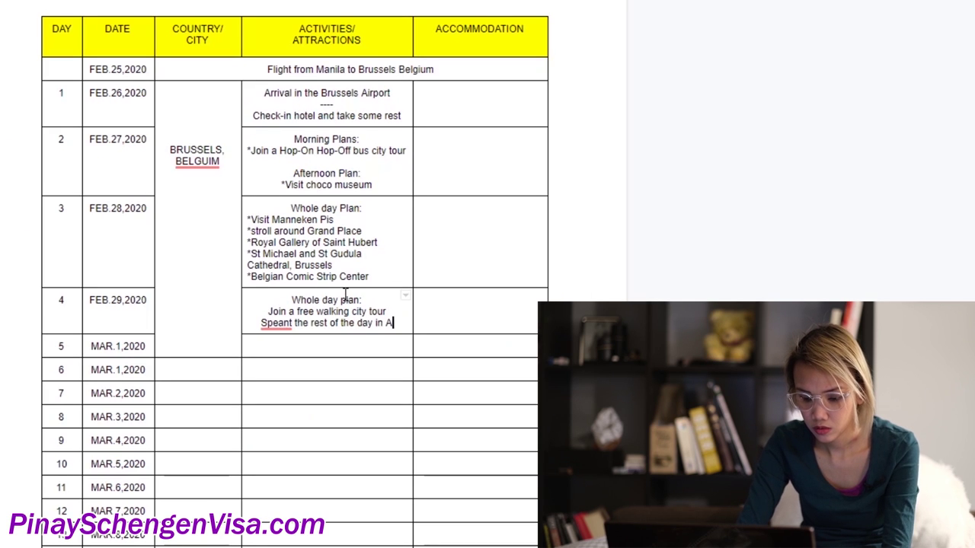
{"action": "type", "text": "tomium"}
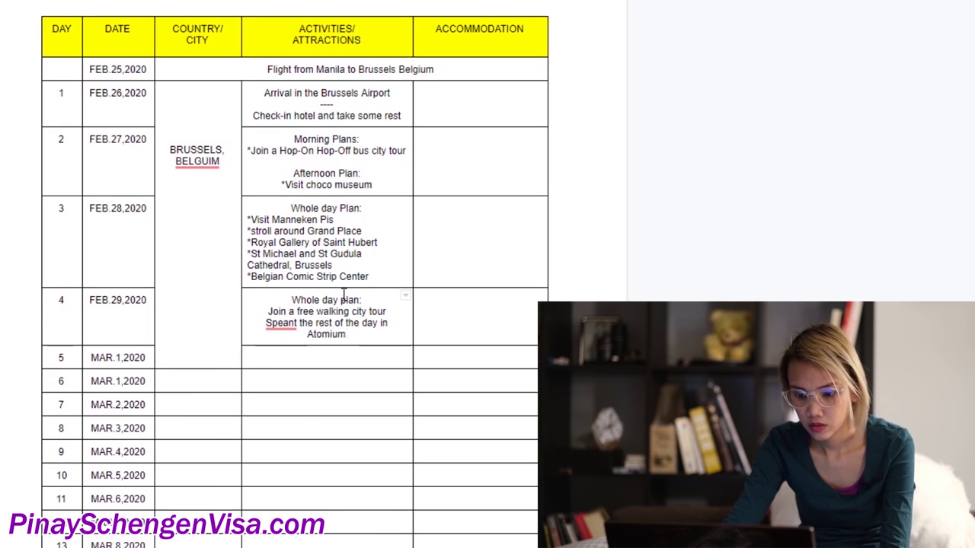
{"action": "mouse_move", "coordinate": [280, 323]}
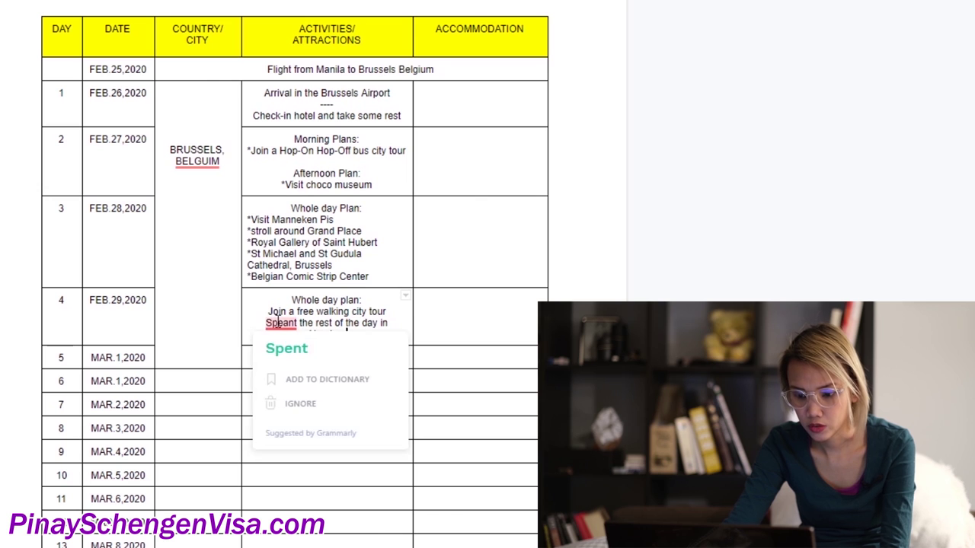
{"action": "left_click", "coordinate": [284, 351]}
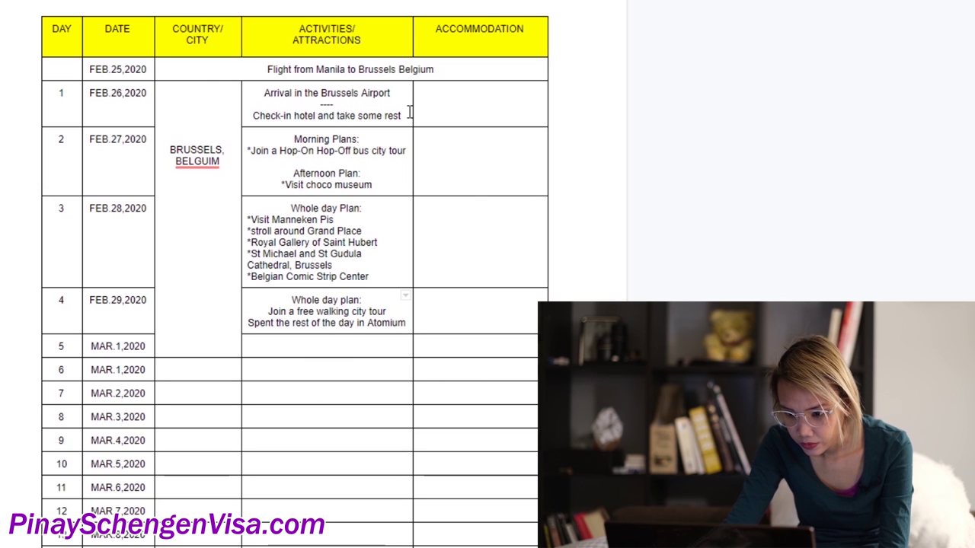
{"action": "scroll", "coordinate": [482, 151], "scroll_direction": "down", "scroll_amount": 3}
{"action": "scroll", "coordinate": [483, 148], "scroll_direction": "up", "scroll_amount": 3}
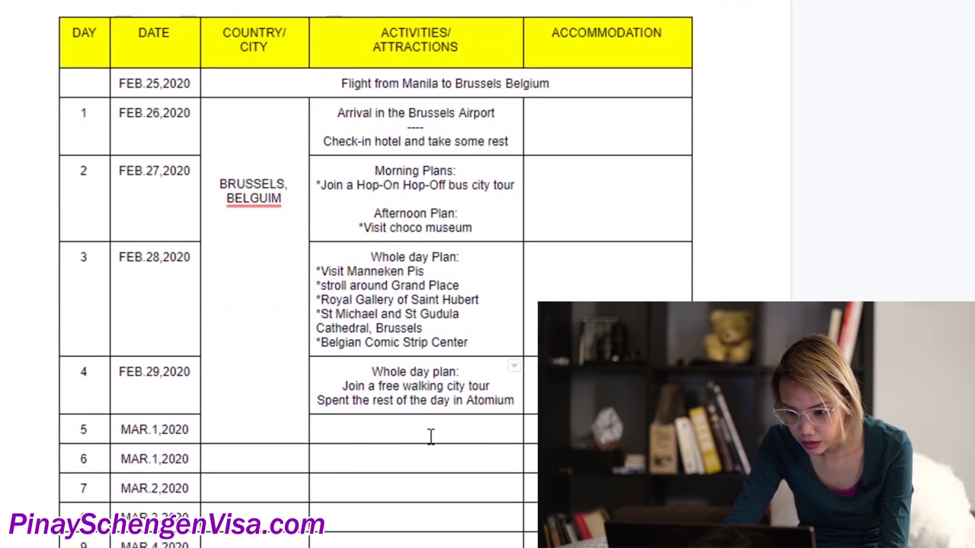